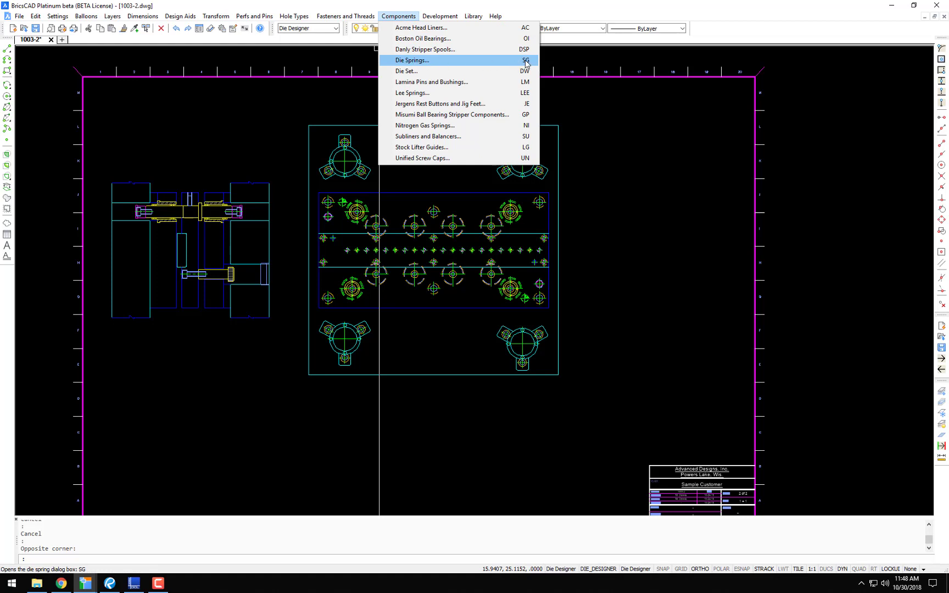
Open the Die Springs dialog and examine the options offered for different diameters, finishing with 1.000 selected
click(506, 62)
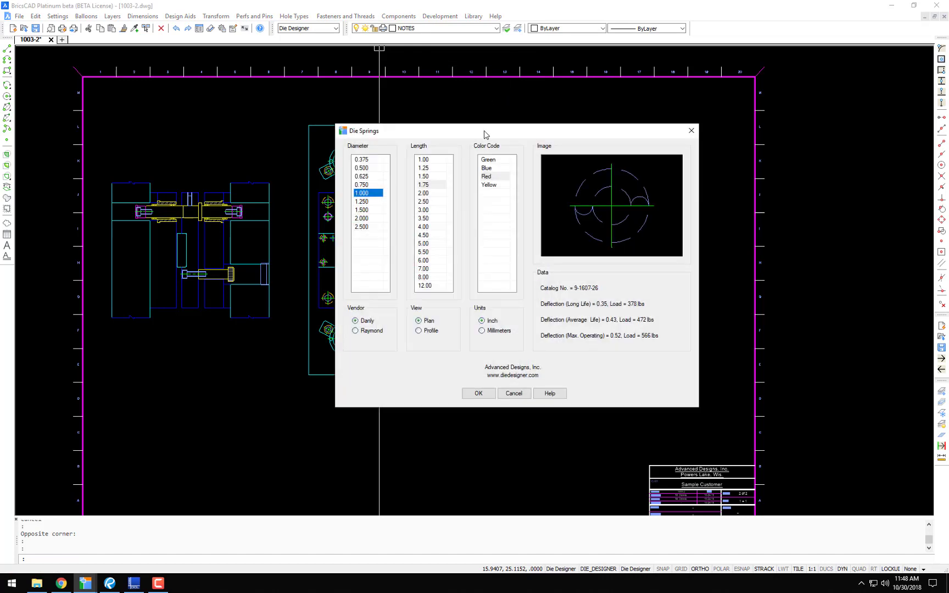
drag(485, 130, 385, 132)
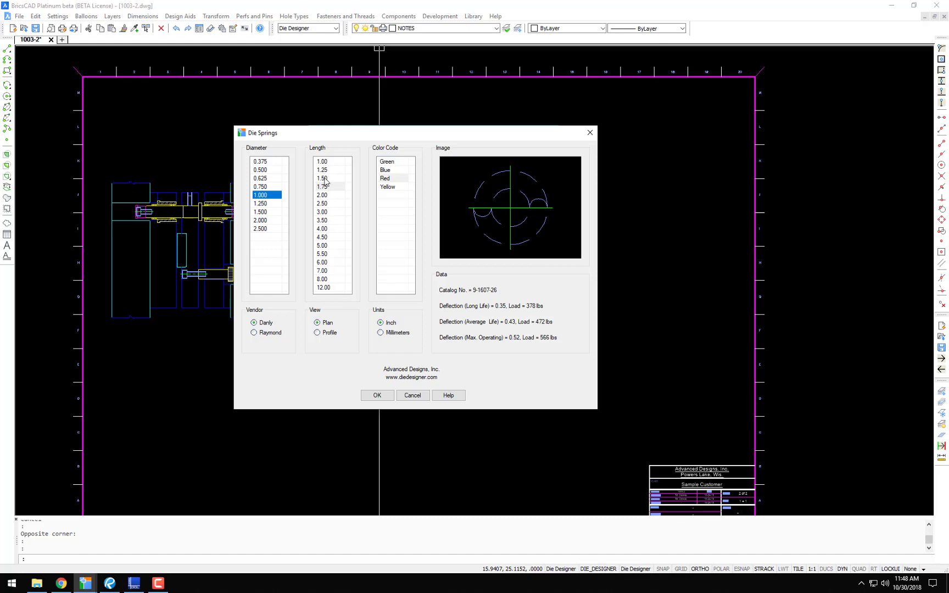
click(259, 187)
click(263, 171)
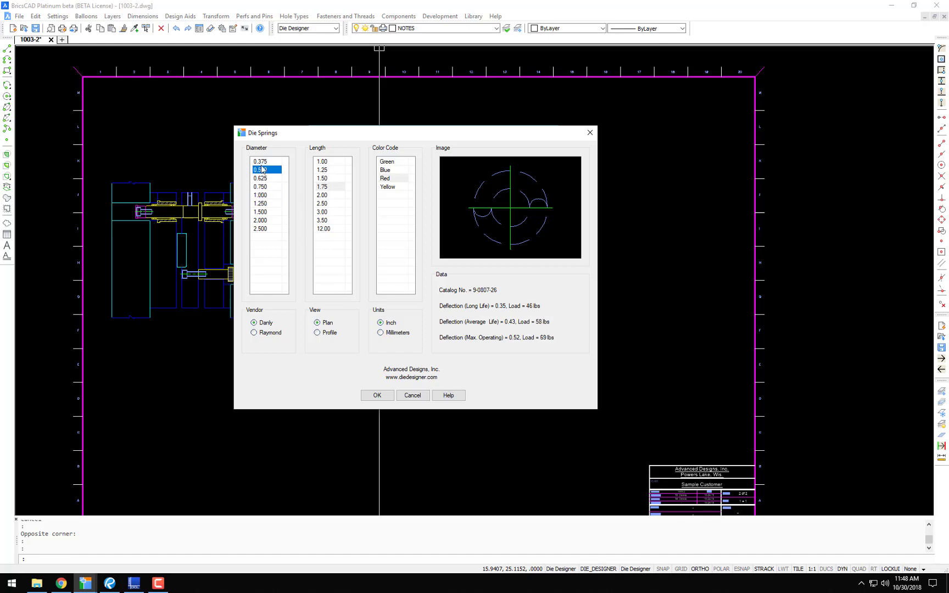
click(261, 163)
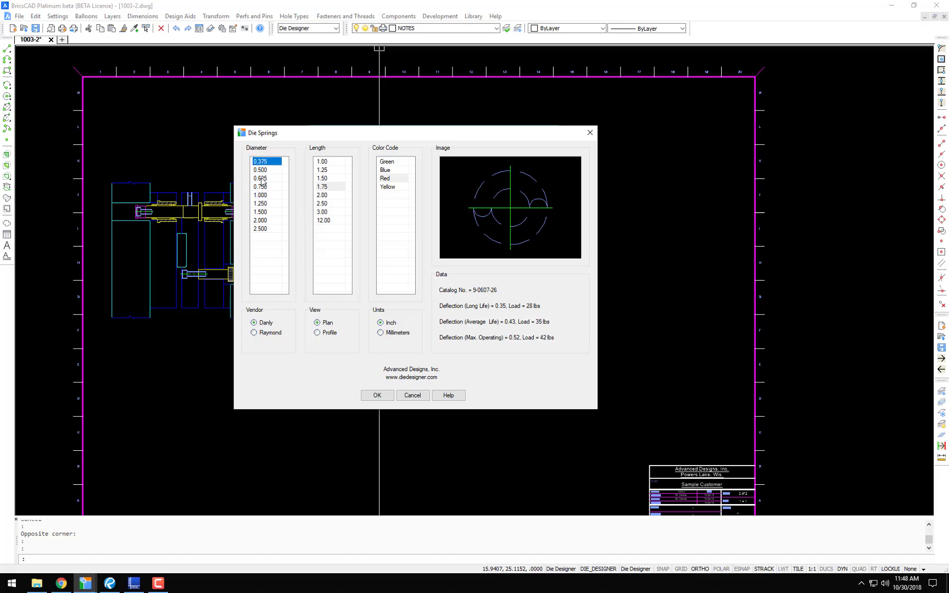
click(262, 178)
click(264, 187)
click(267, 203)
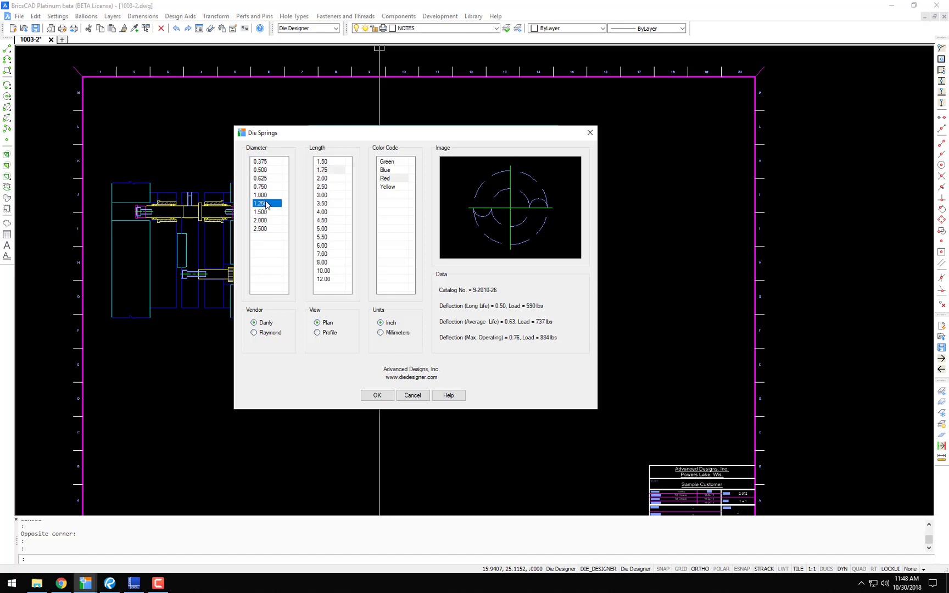
click(268, 179)
click(263, 162)
click(262, 178)
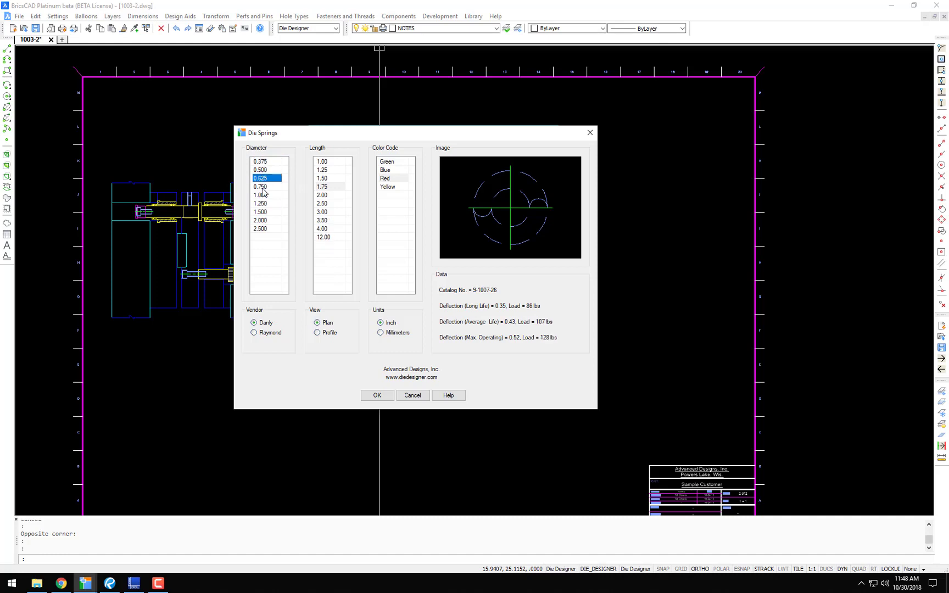
click(263, 195)
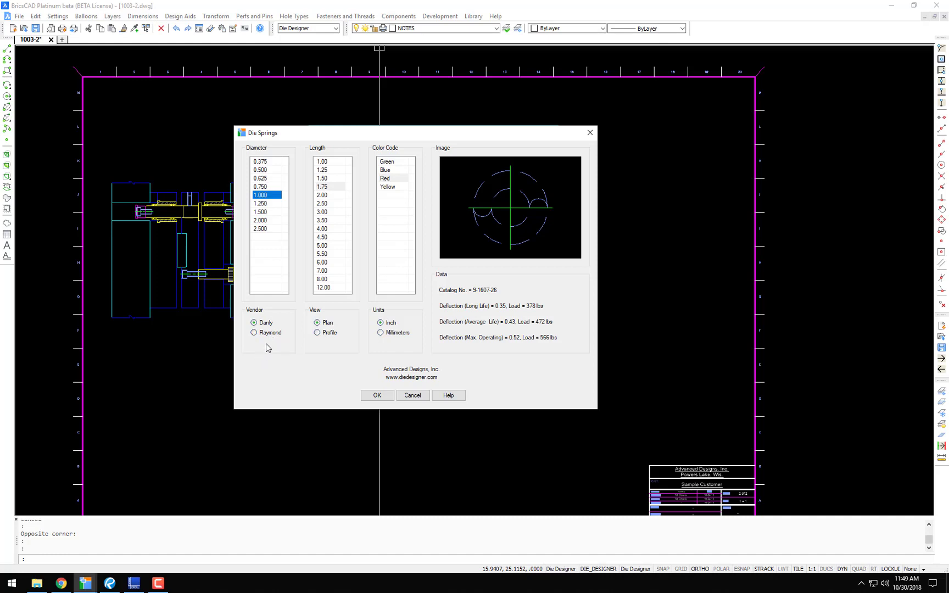
Preview the die spring's profile view and millimeter sizes, then return to plan view and inches
click(318, 335)
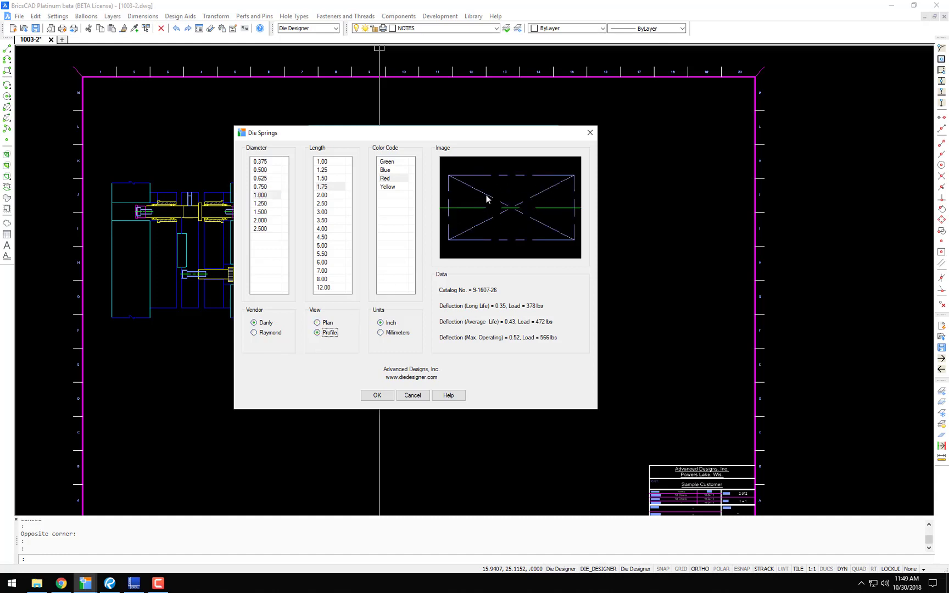
click(318, 324)
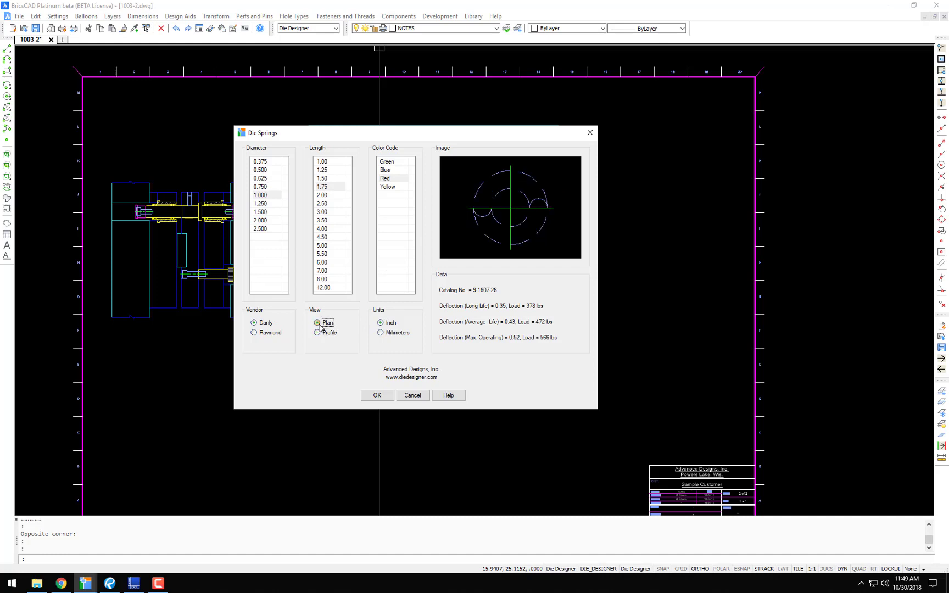
click(380, 333)
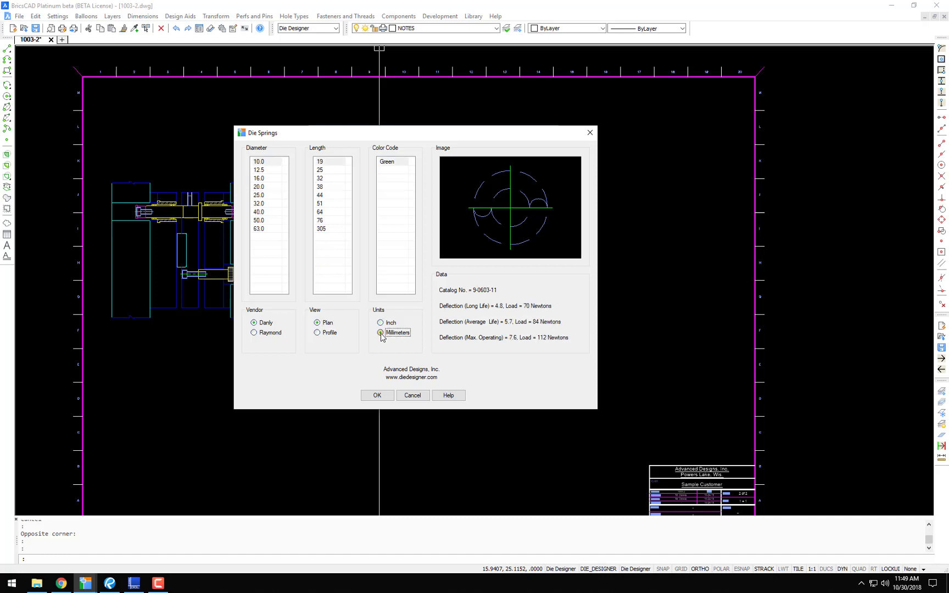
click(380, 322)
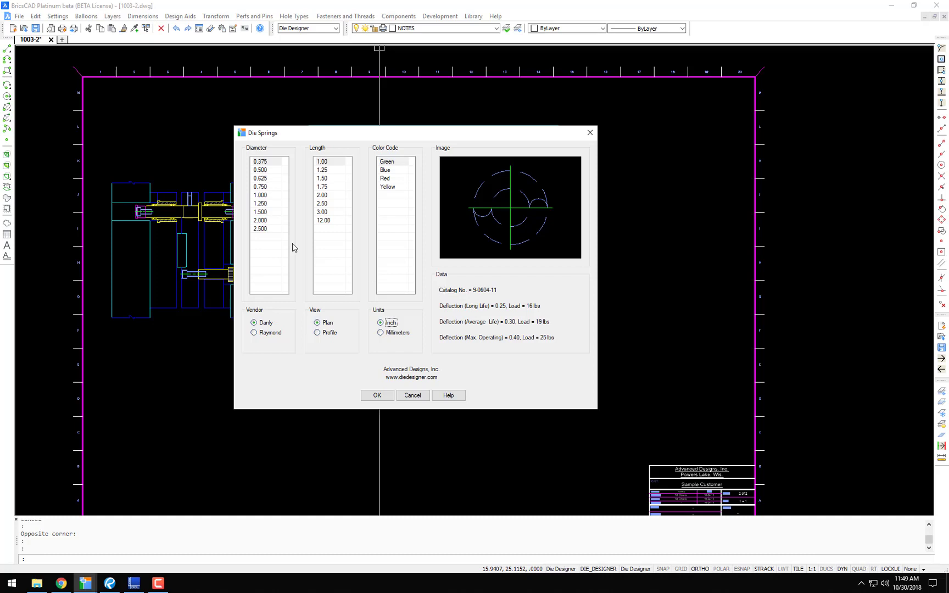
Set the die spring to diameter 1.000, length 2.00 and color code Red
click(260, 195)
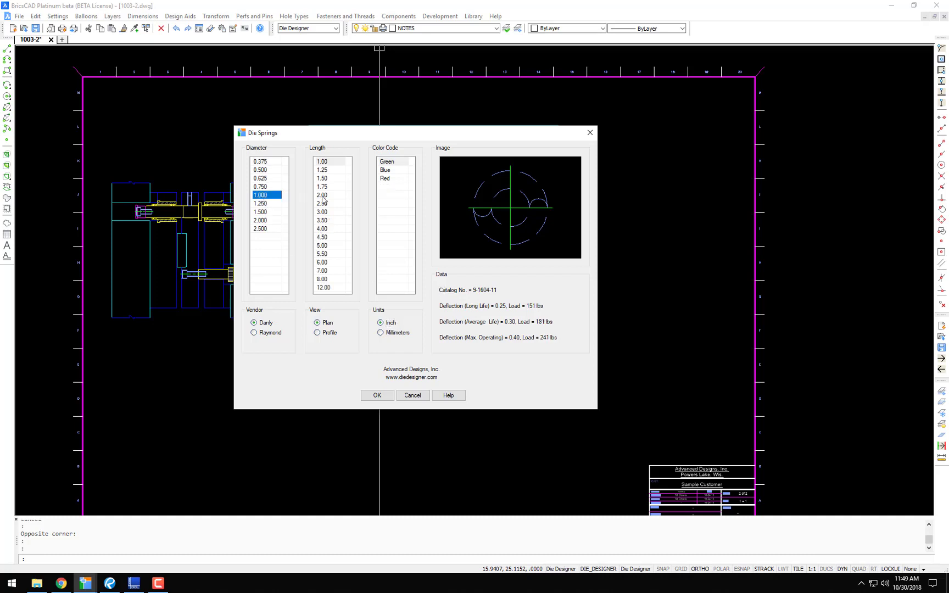
click(322, 196)
click(392, 179)
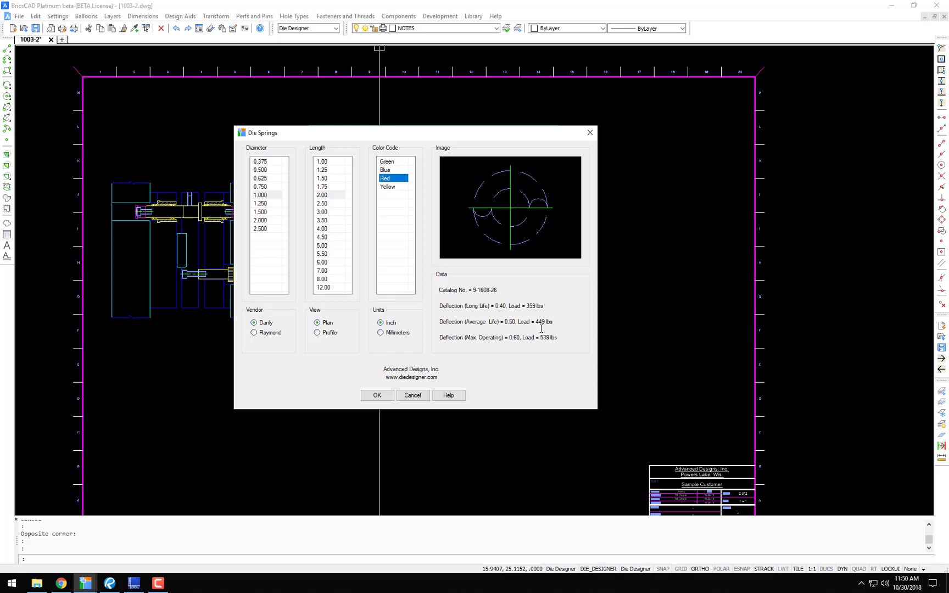
Read the Die Springs help page on its command, intelligence features and notes, and close it
click(449, 395)
scroll(401, 235, down, 1)
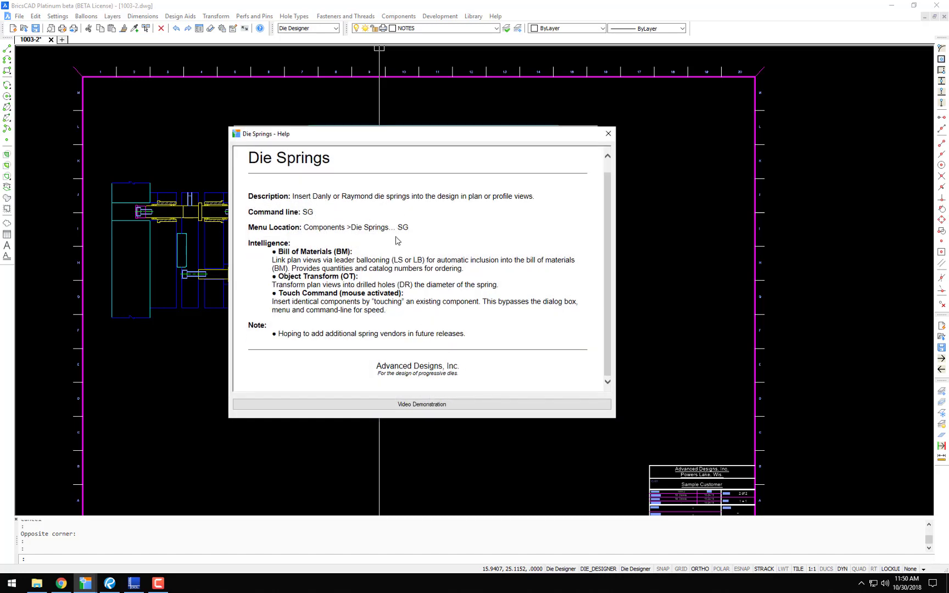
scroll(402, 236, up, 1)
scroll(401, 236, down, 1)
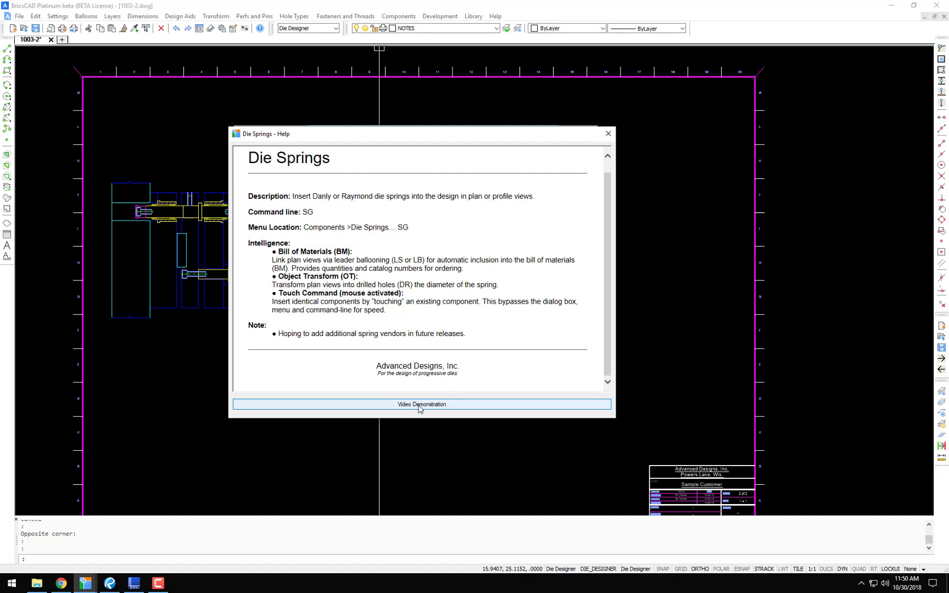
click(608, 134)
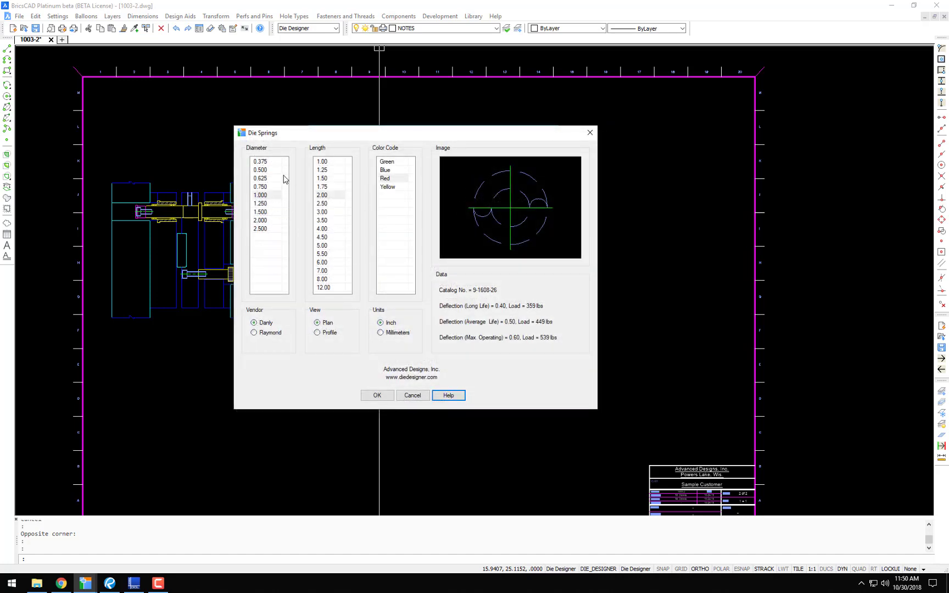
Insert the red 1.000 diameter die spring in profile view, from the screw cap's inner face to the stripper spool head
drag(340, 137, 380, 142)
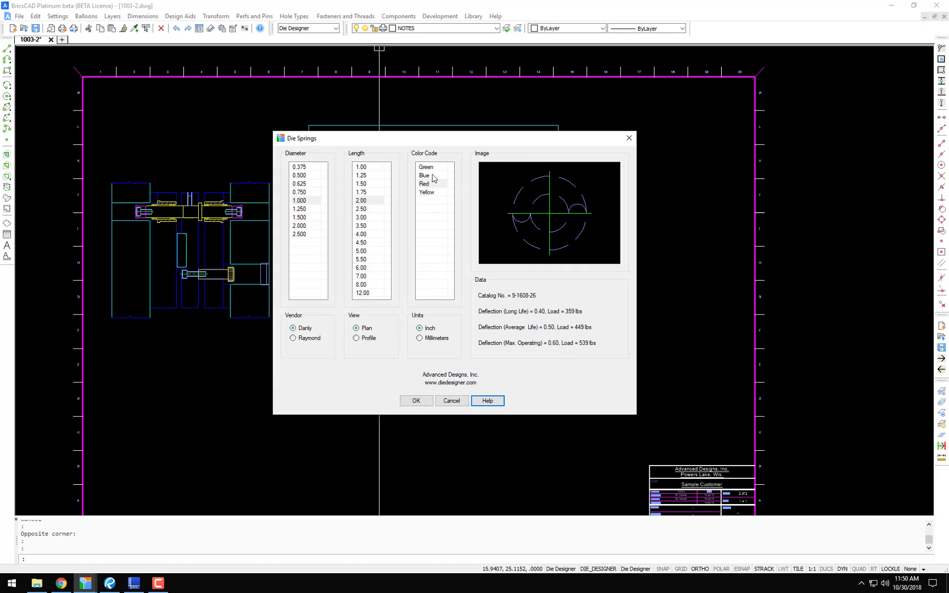
click(356, 338)
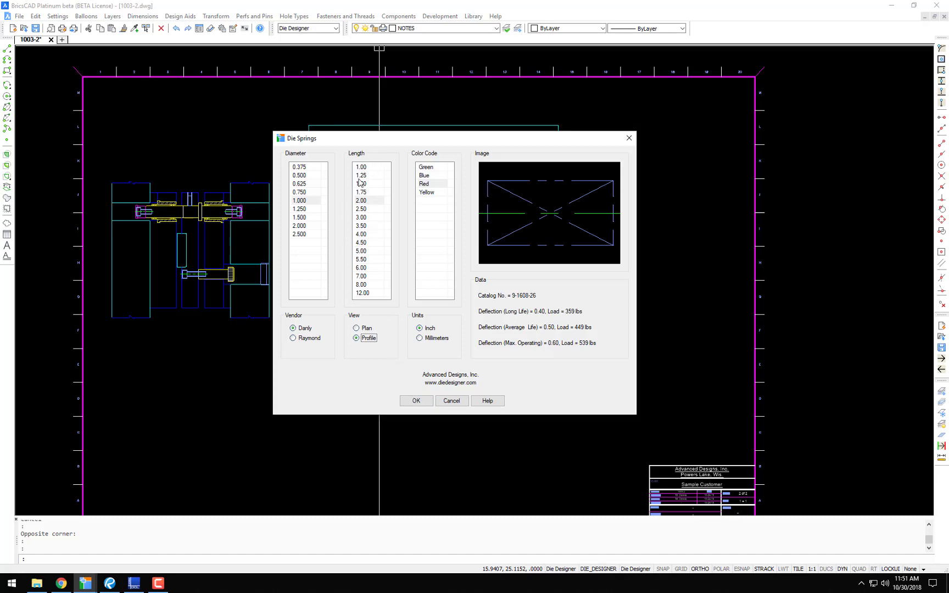
click(422, 404)
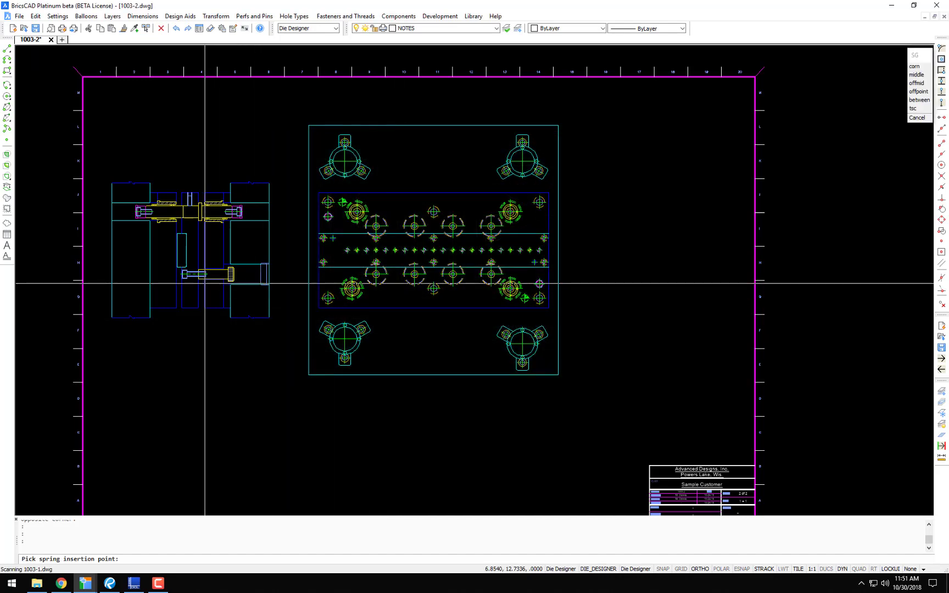
scroll(206, 282, up, 5)
middle_drag(226, 284, 377, 334)
scroll(478, 297, up, 2)
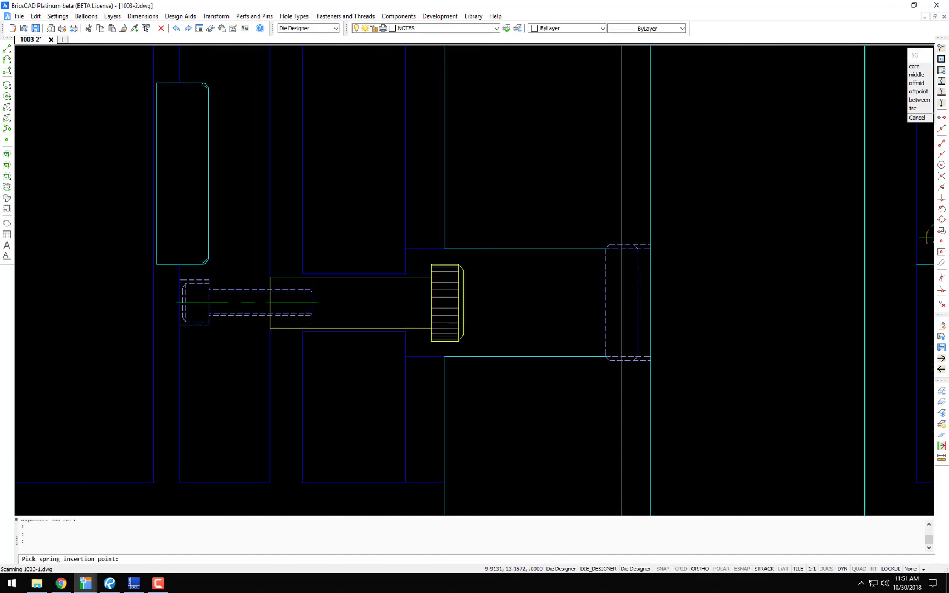
click(607, 301)
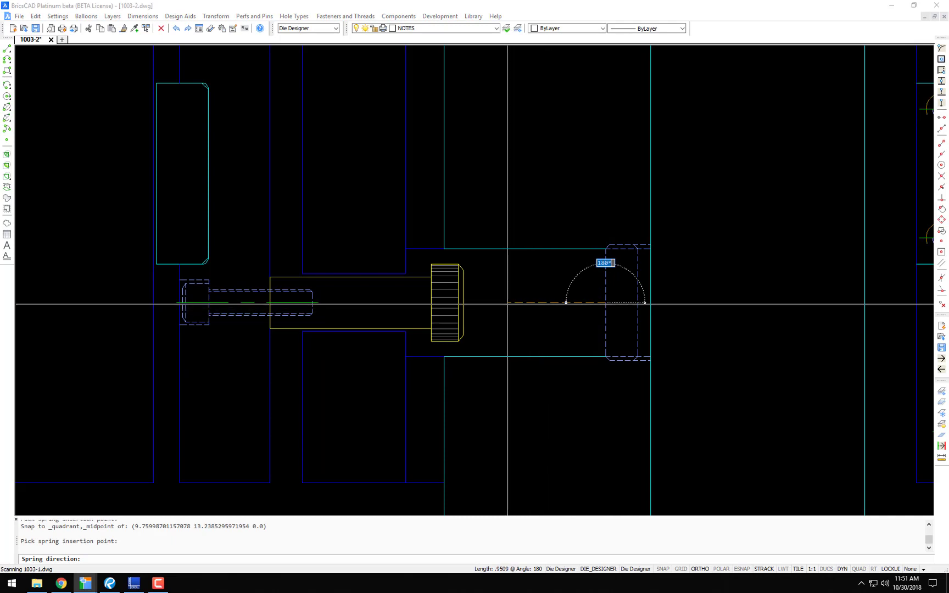
click(479, 299)
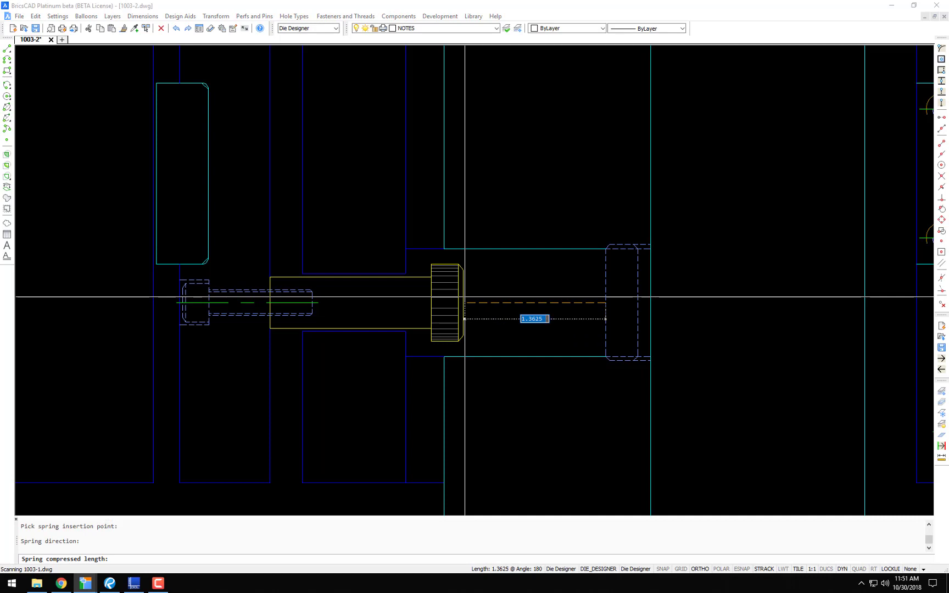
click(464, 297)
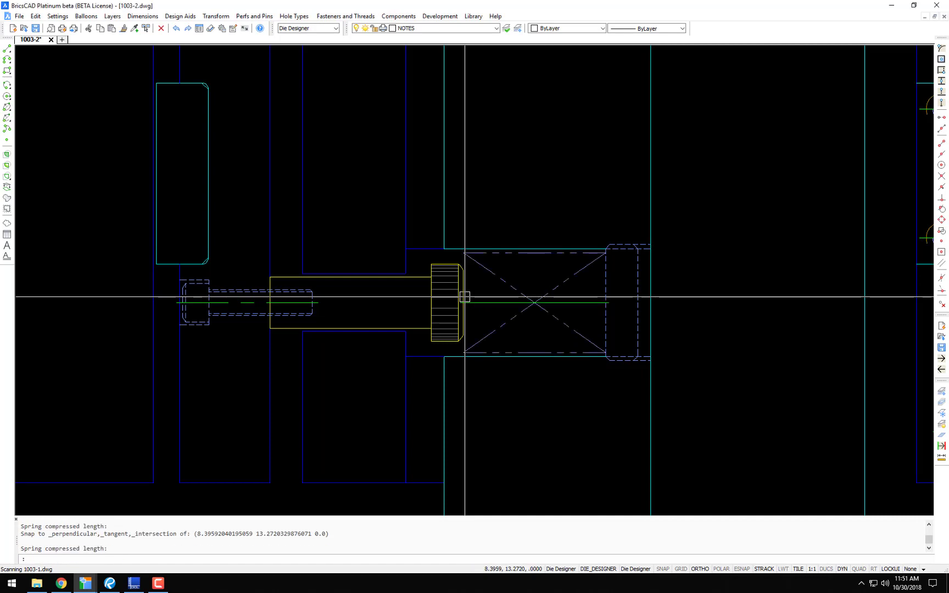
Stretch the spring's center line at both ends to run past the plate edge and the spool's screw head
click(590, 302)
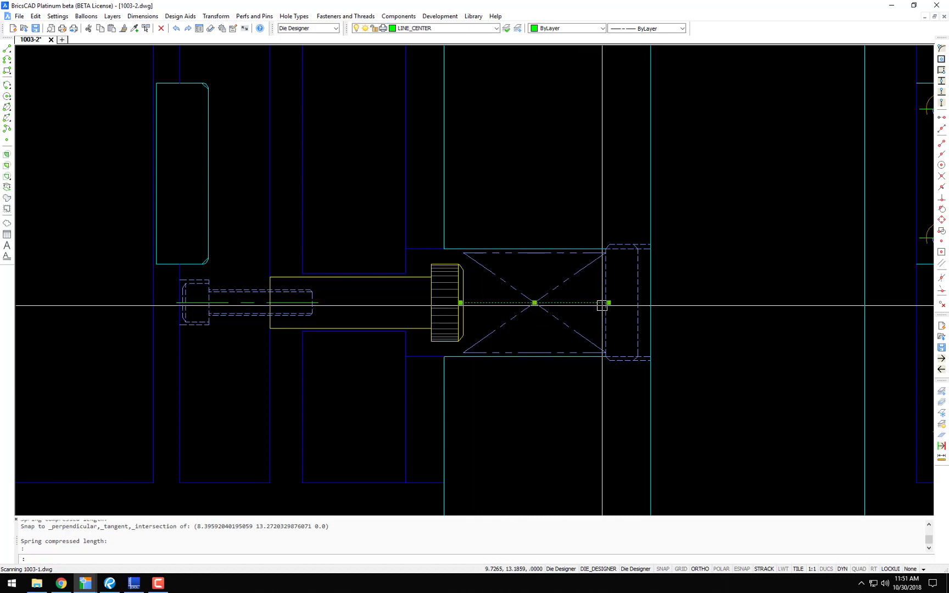
click(609, 303)
click(663, 321)
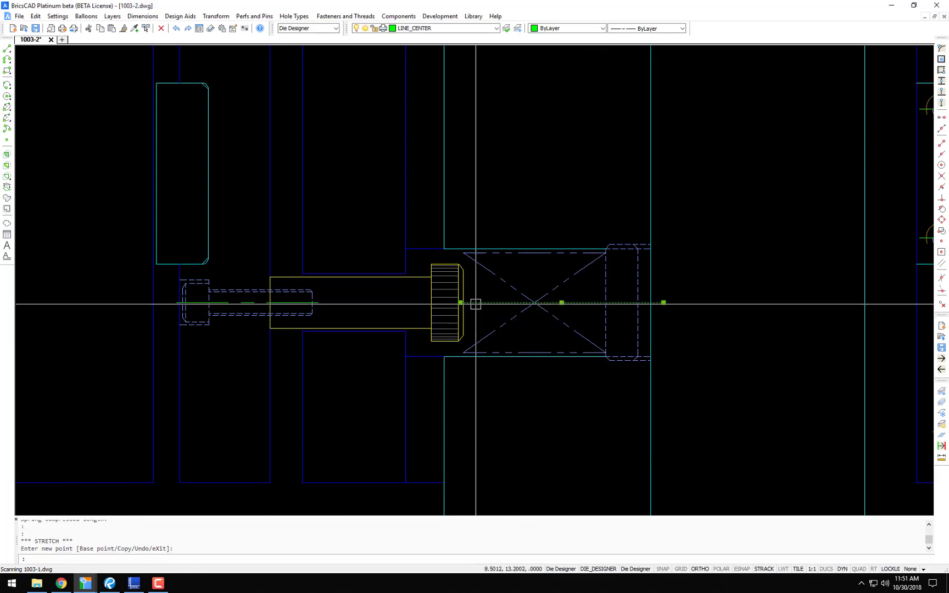
click(460, 302)
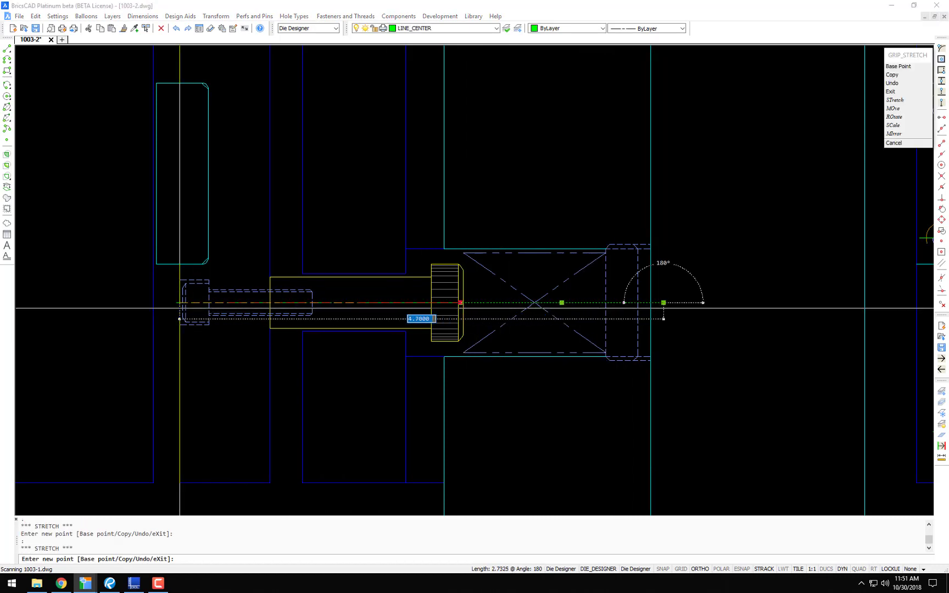
click(165, 302)
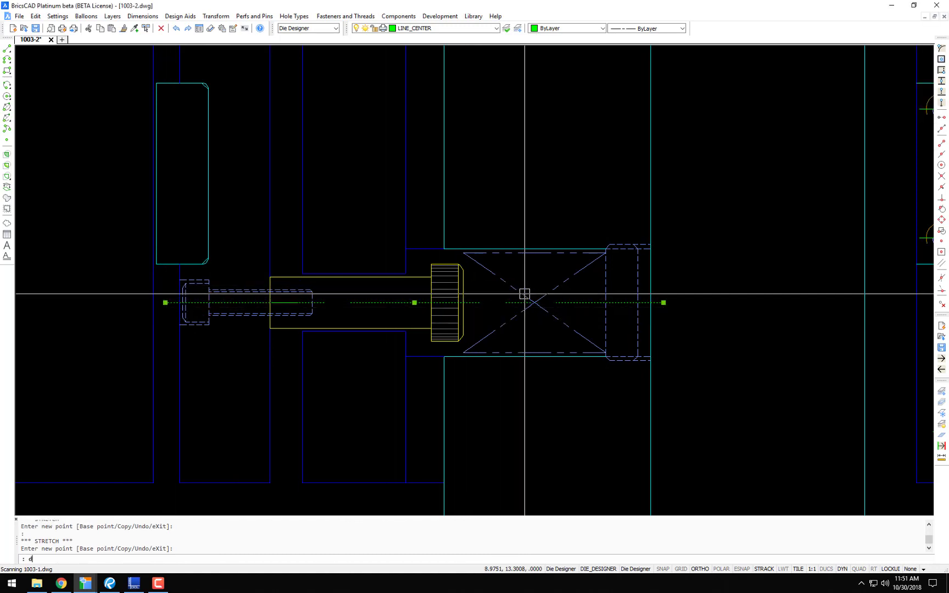
Measure the compressed length of the inserted spring along its upper profile line
text(d)
key(Return)
scroll(515, 259, up, 3)
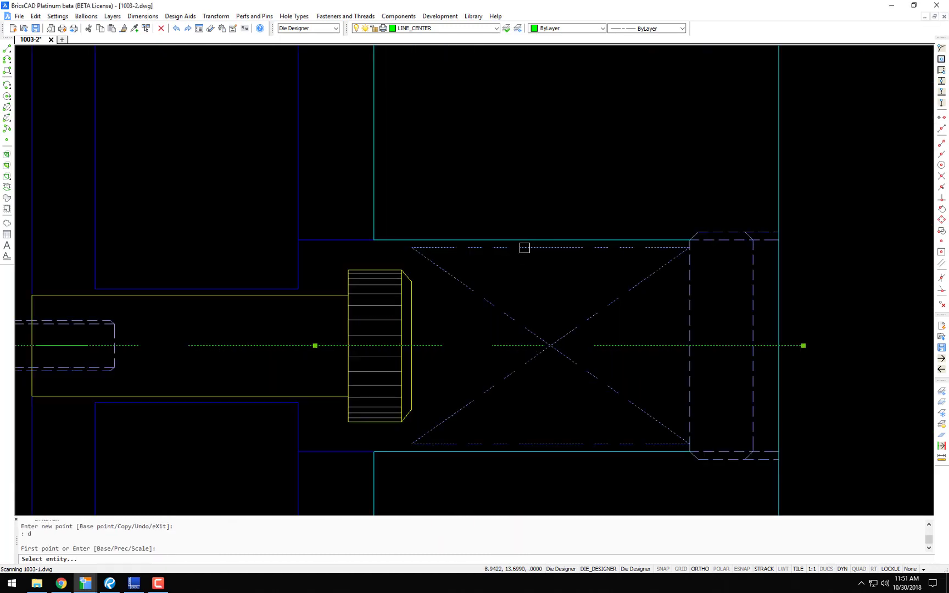
click(524, 248)
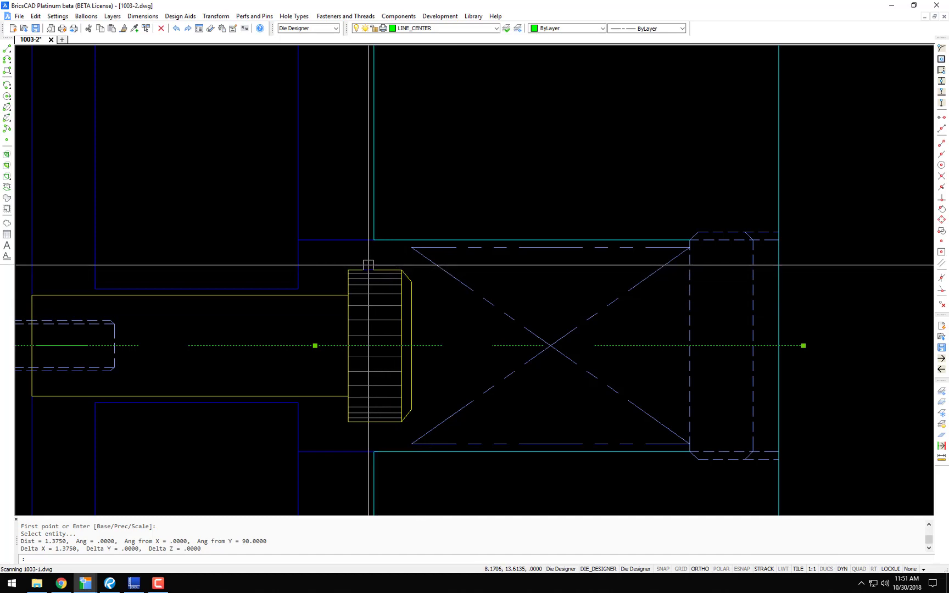
Measure the horizontal distance from the stripper spool head's shoulder to the adjacent plate edge
text(D)
key(Return)
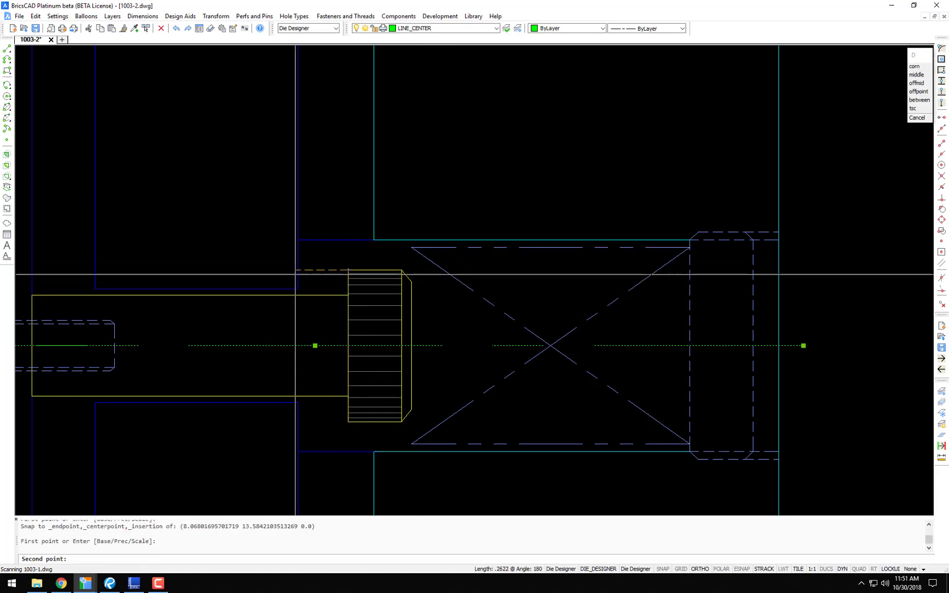
click(348, 270)
click(299, 269)
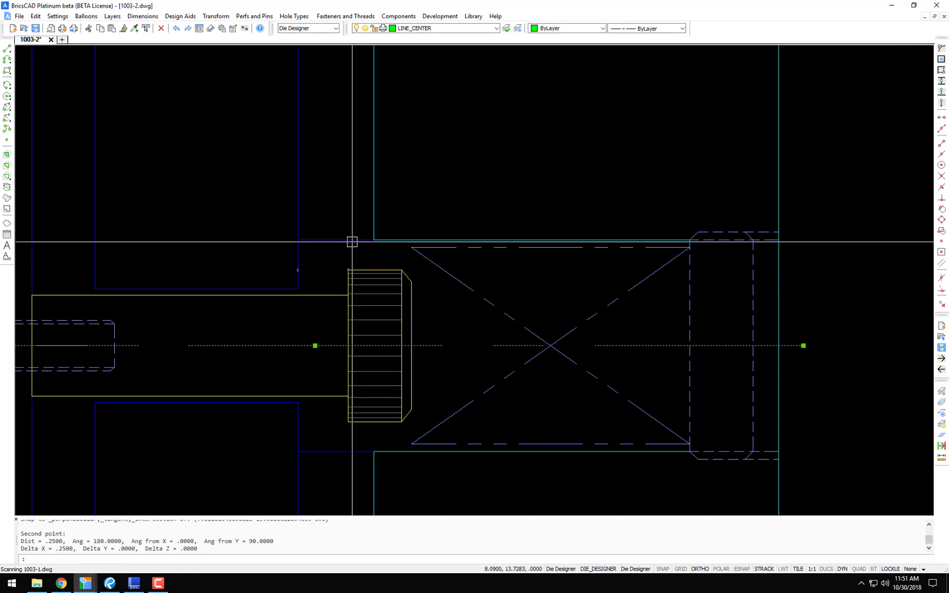
scroll(373, 234, down, 6)
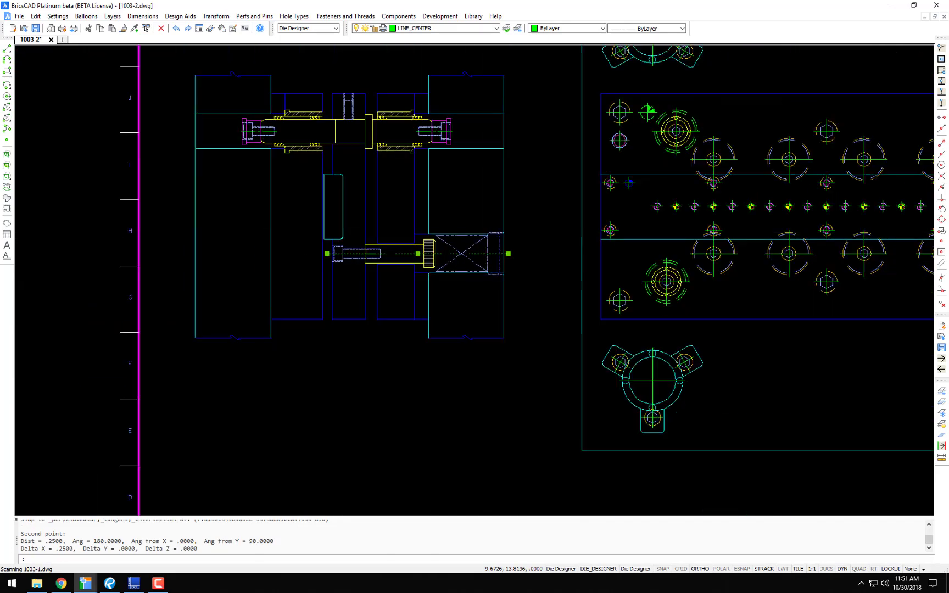
middle_drag(598, 223, 193, 314)
scroll(348, 259, up, 1)
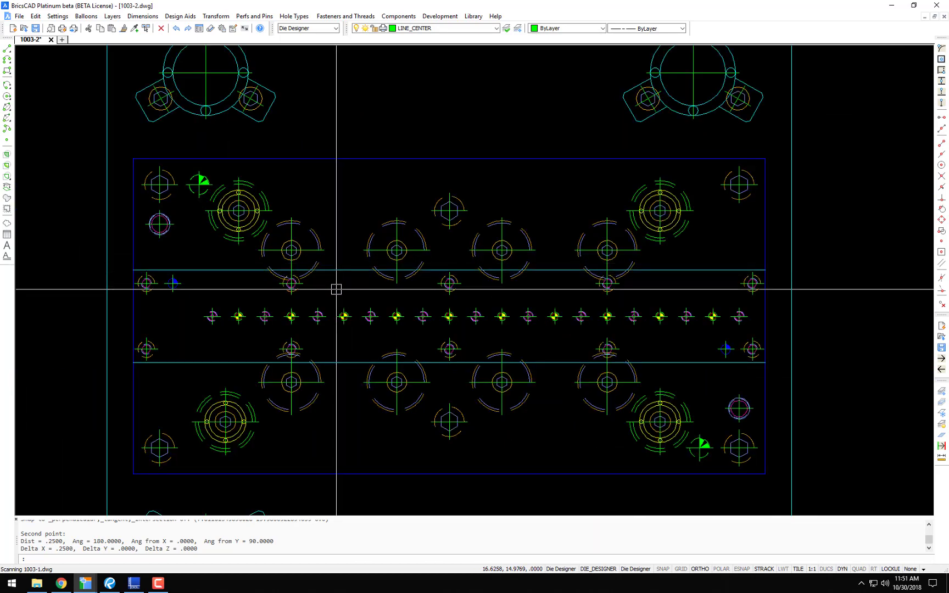
text(g)
key(Return)
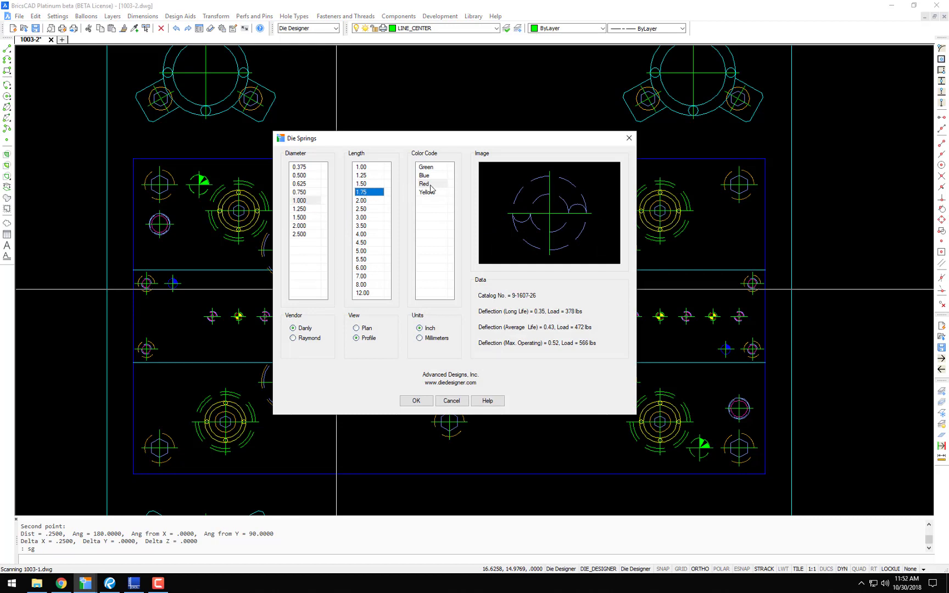
click(415, 400)
scroll(344, 234, up, 5)
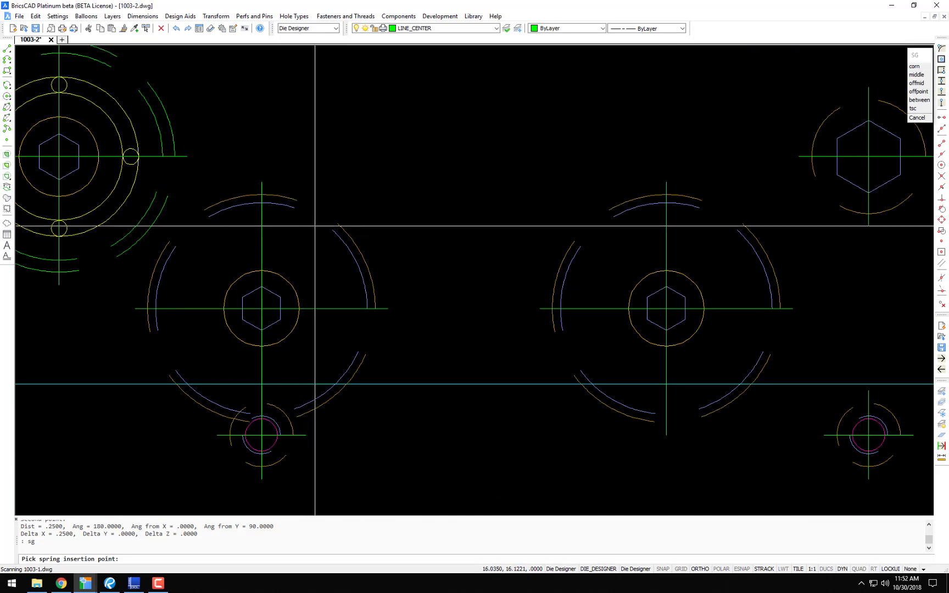
click(346, 236)
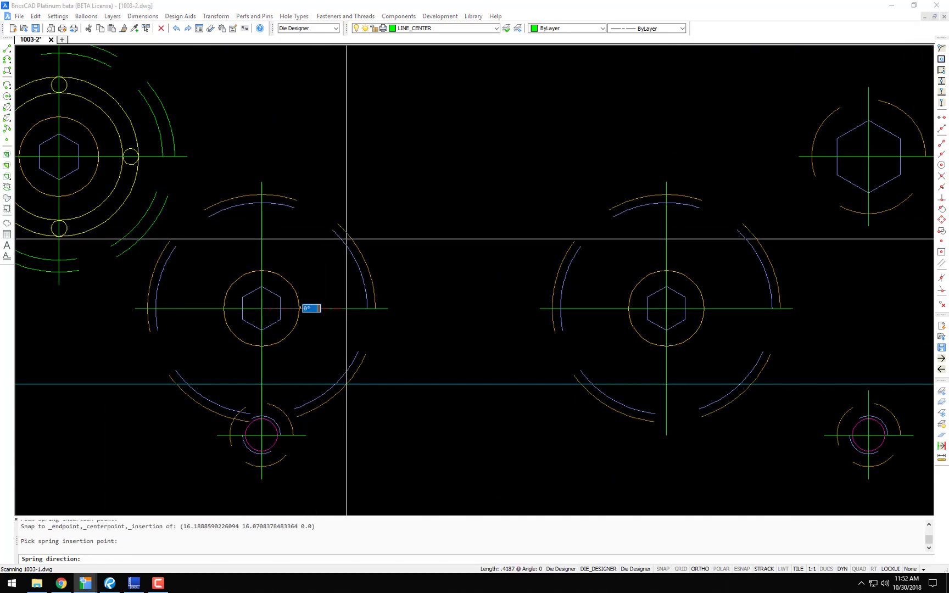
key(Escape)
Insert the red 1.000 diameter, 2.00 long die spring in plan view, centered on the leftmost spool of the upper row
key(Return)
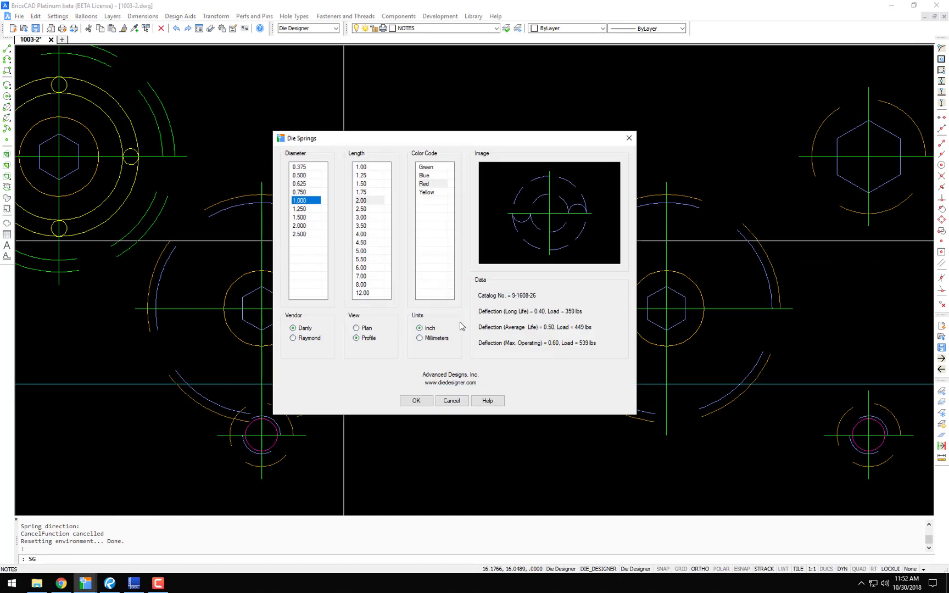
click(416, 401)
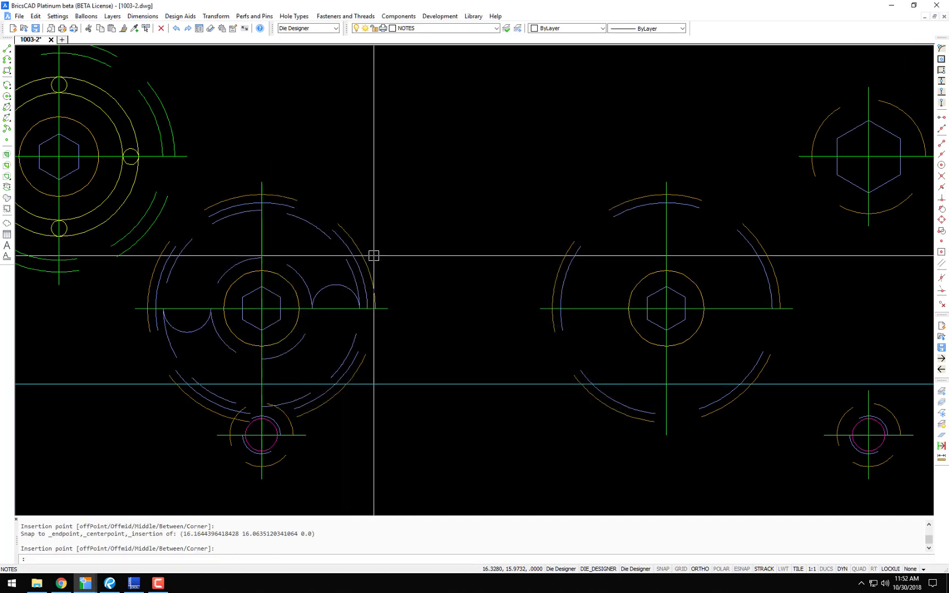
Place plan-view copies of the spring on the other three spools of the upper row
scroll(405, 260, down, 5)
mouse_move(388, 258)
middle_down()
mouse_move(328, 251)
mouse_move(278, 179)
middle_up()
scroll(307, 246, up, 3)
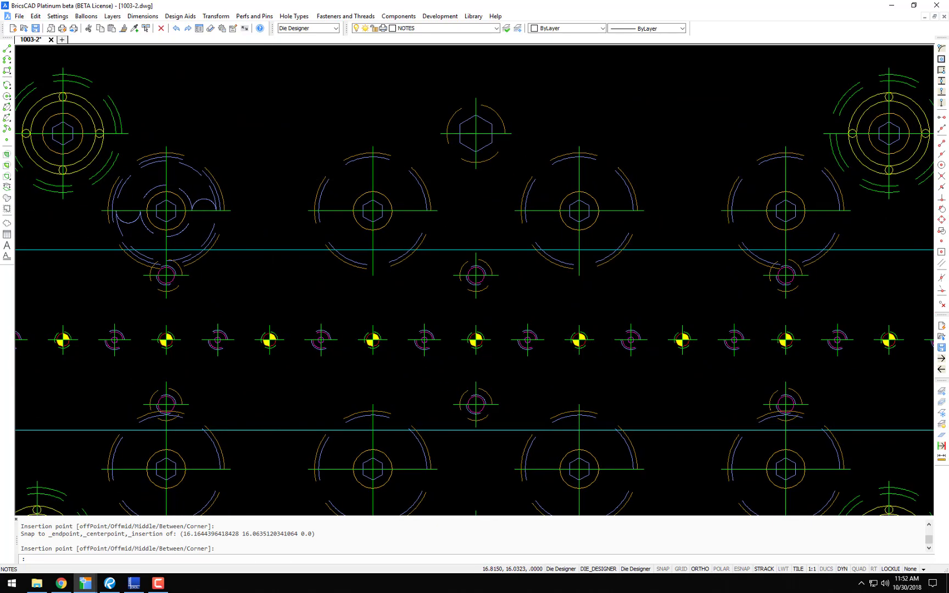
text(c)
key(Return)
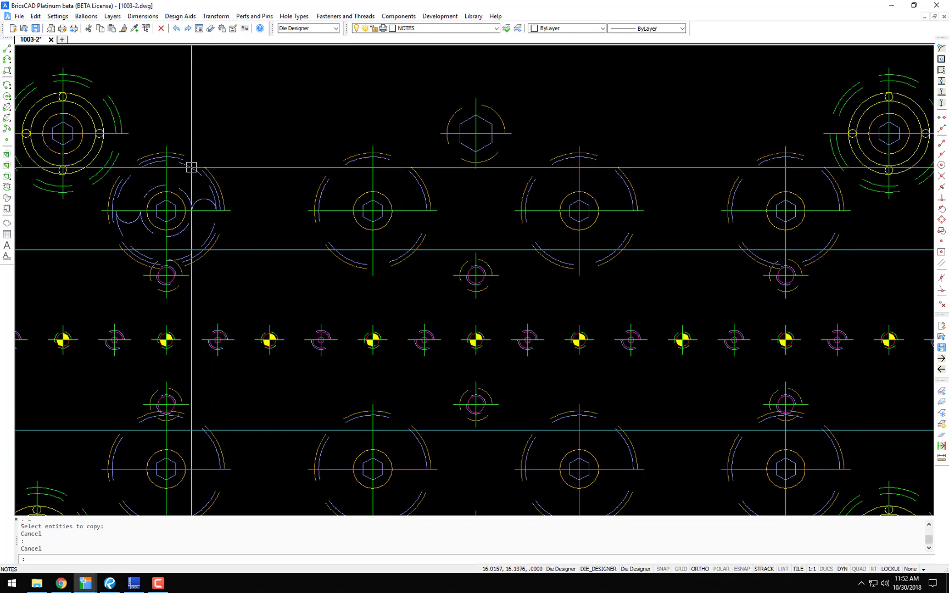
click(348, 157)
click(554, 158)
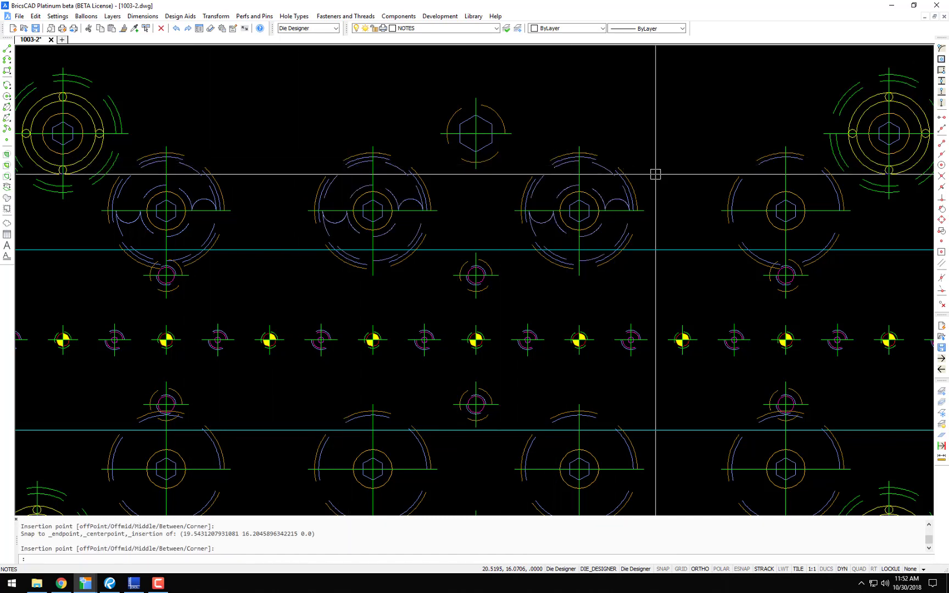
key(Return)
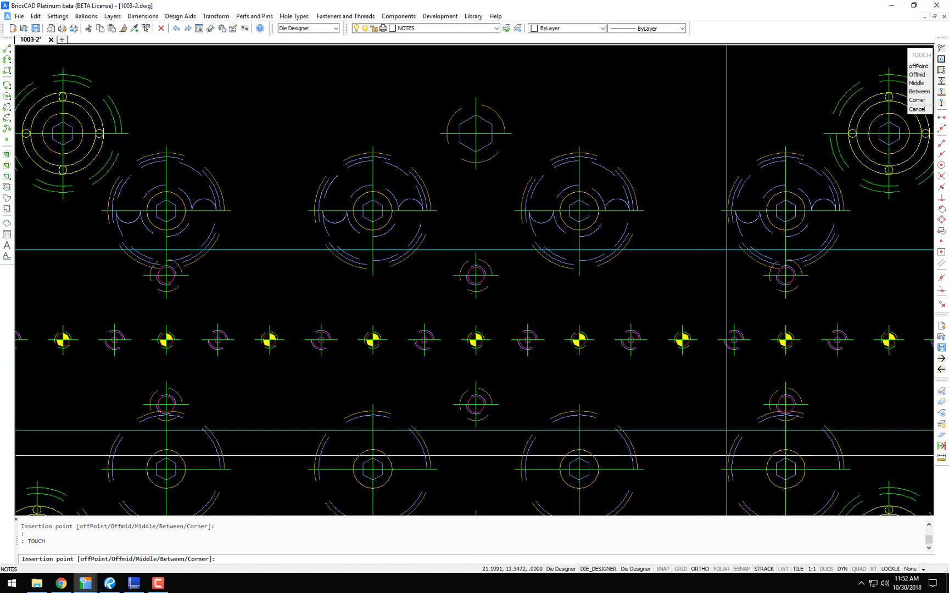
Place plan-view copies of the spring on all four spools of the lower row
click(729, 456)
key(Return)
click(577, 499)
key(Return)
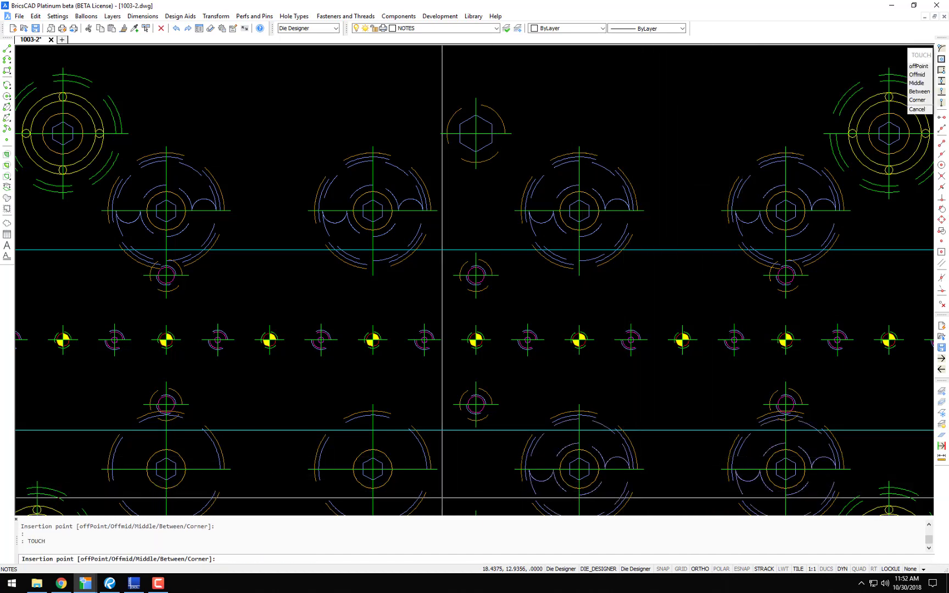
click(211, 499)
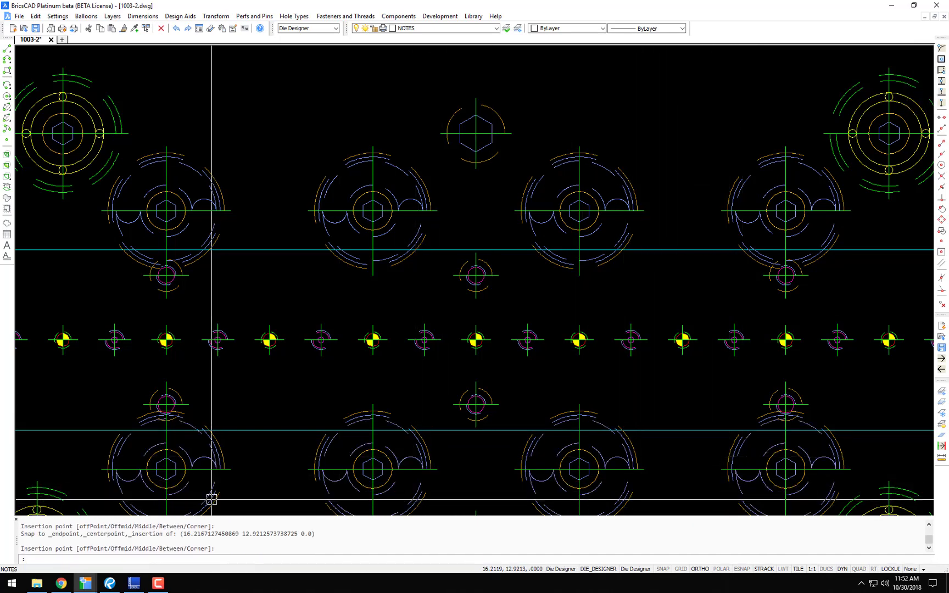
Add split leader balloon number 1 above the die set, with a curved leader starting at the leftmost upper-row spring
scroll(269, 437, down, 3)
scroll(280, 436, down, 6)
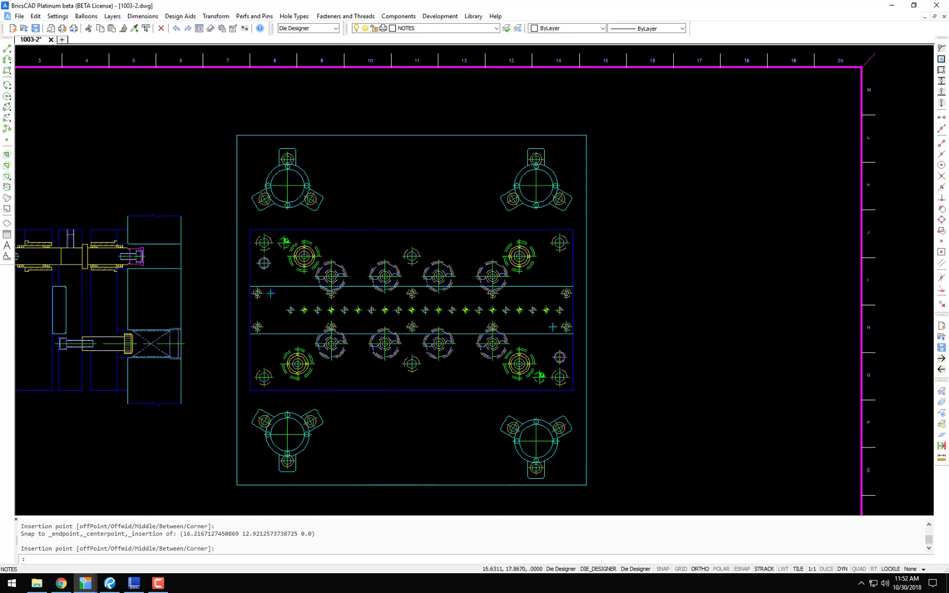
scroll(335, 206, up, 3)
scroll(335, 205, down, 3)
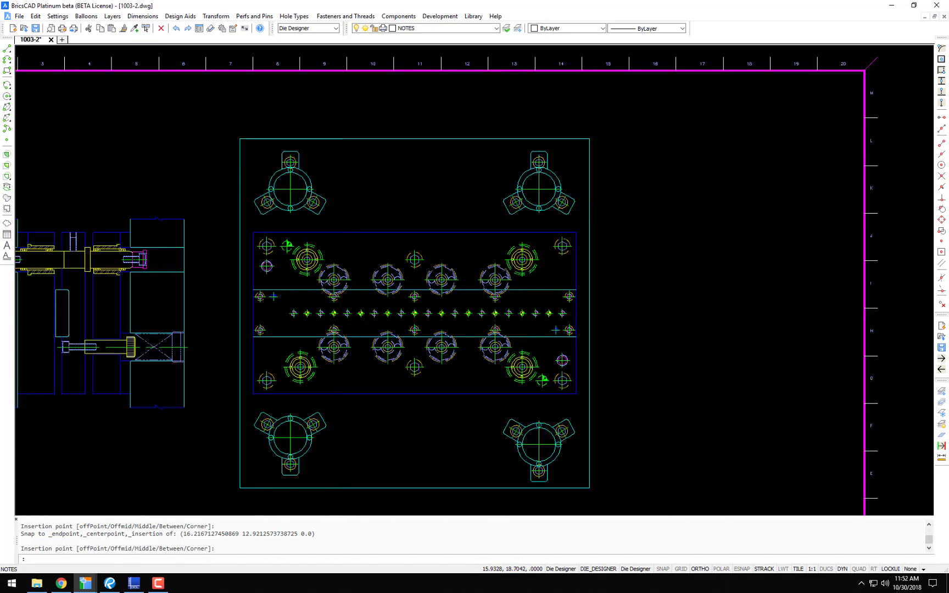
middle_drag(337, 202, 342, 219)
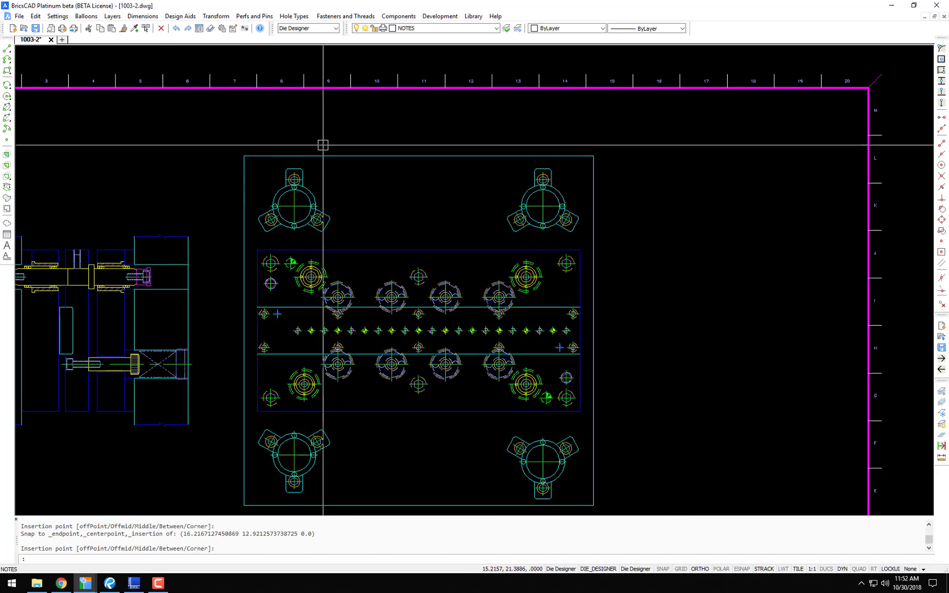
click(88, 17)
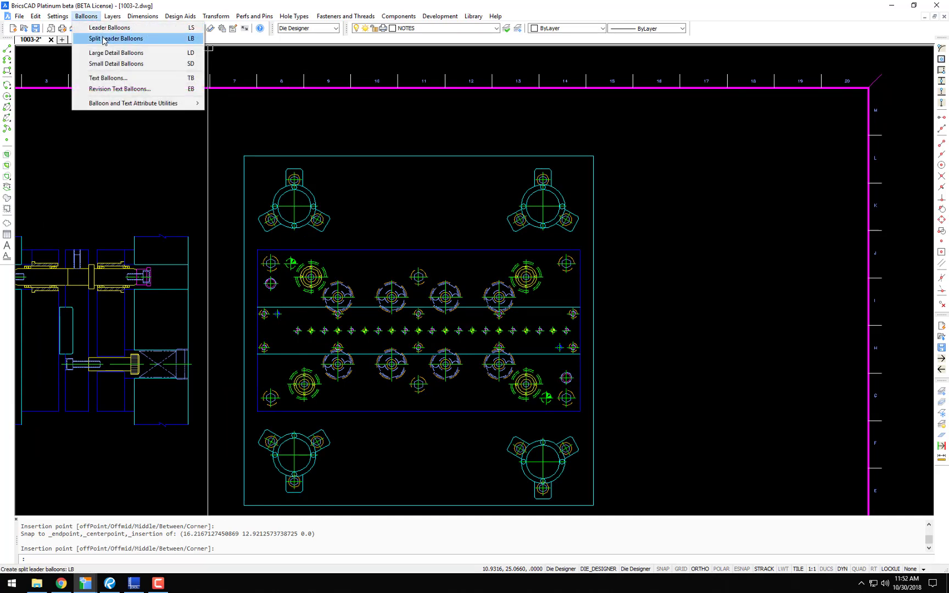
click(104, 38)
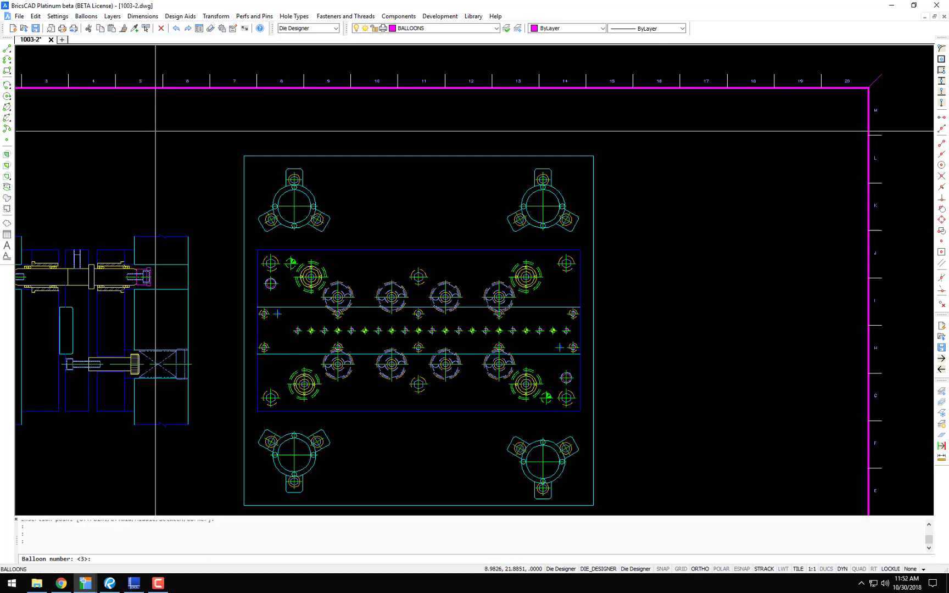
text(1)
key(Return)
scroll(225, 223, up, 4)
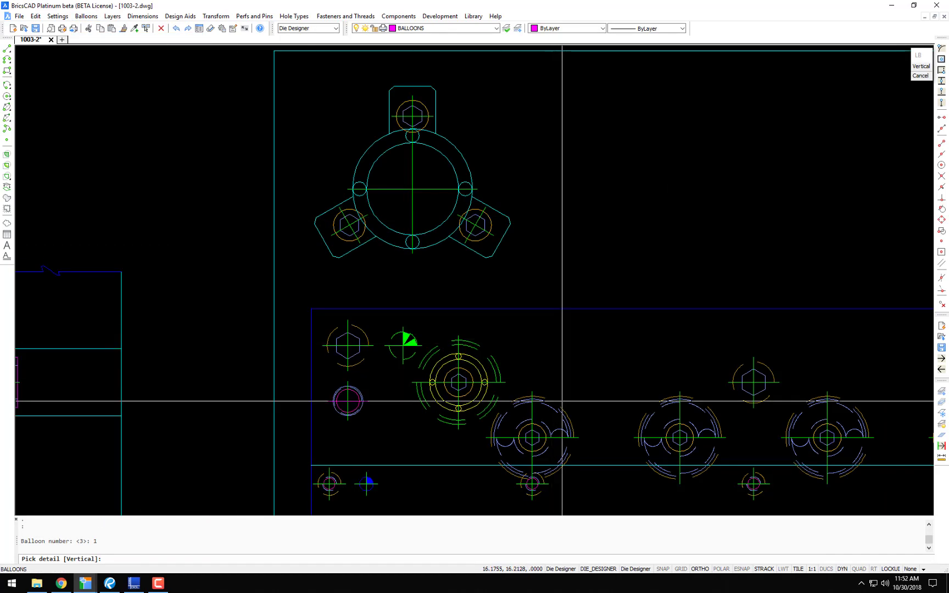
middle_drag(561, 399, 409, 304)
click(407, 315)
key(F8)
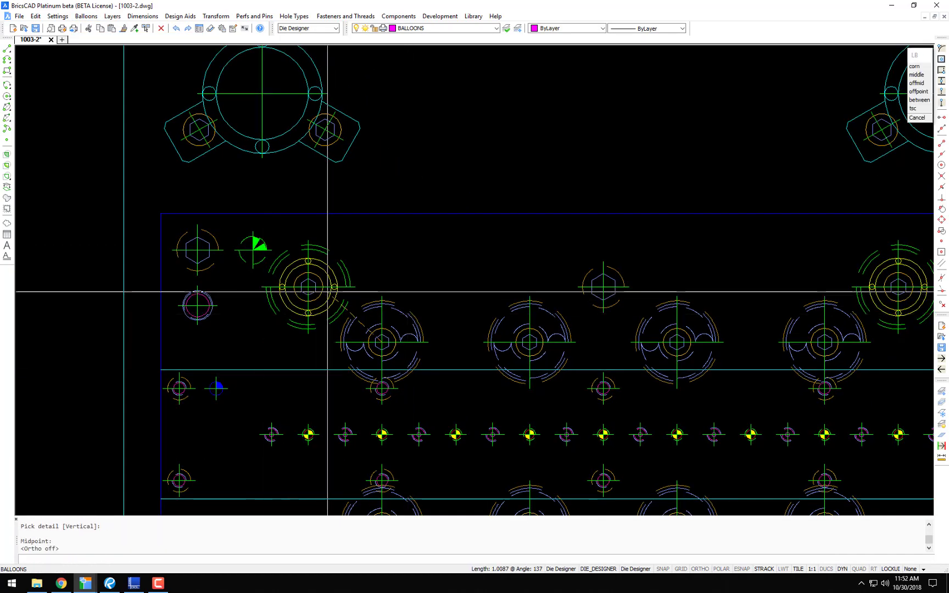
click(313, 290)
scroll(341, 272, down, 3)
key(F8)
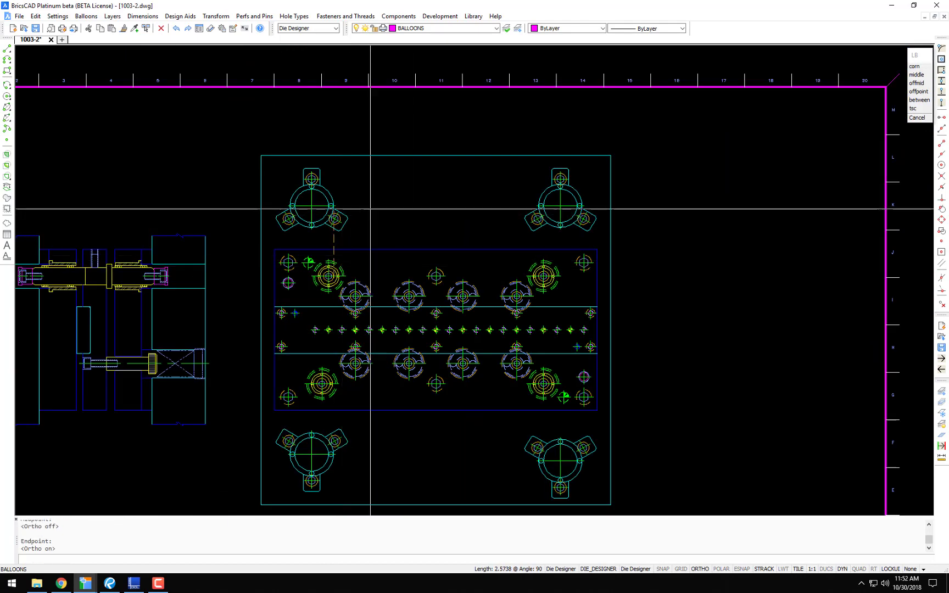
click(353, 142)
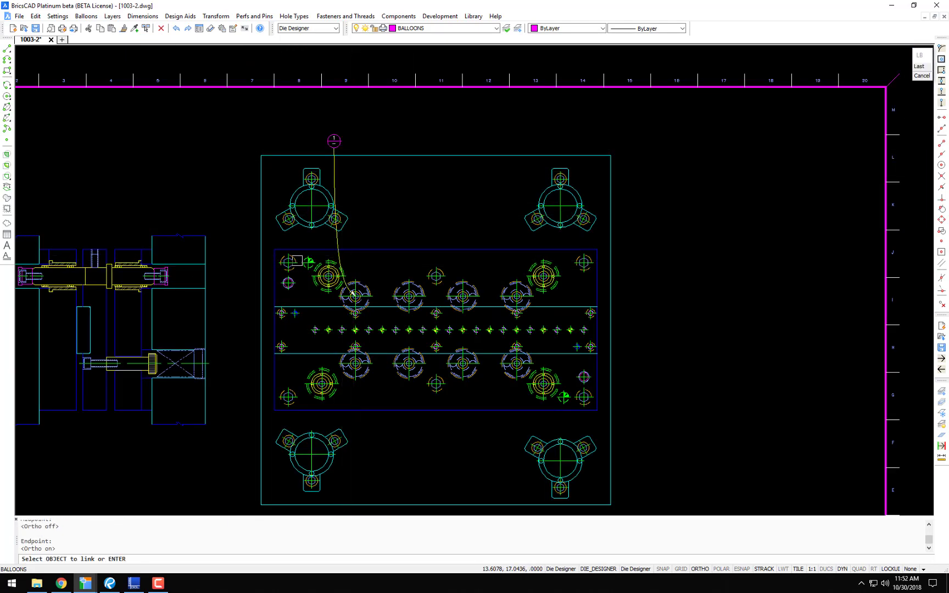
Link balloon 1 to the leftmost upper-row die spring in the plan view
scroll(352, 294, up, 3)
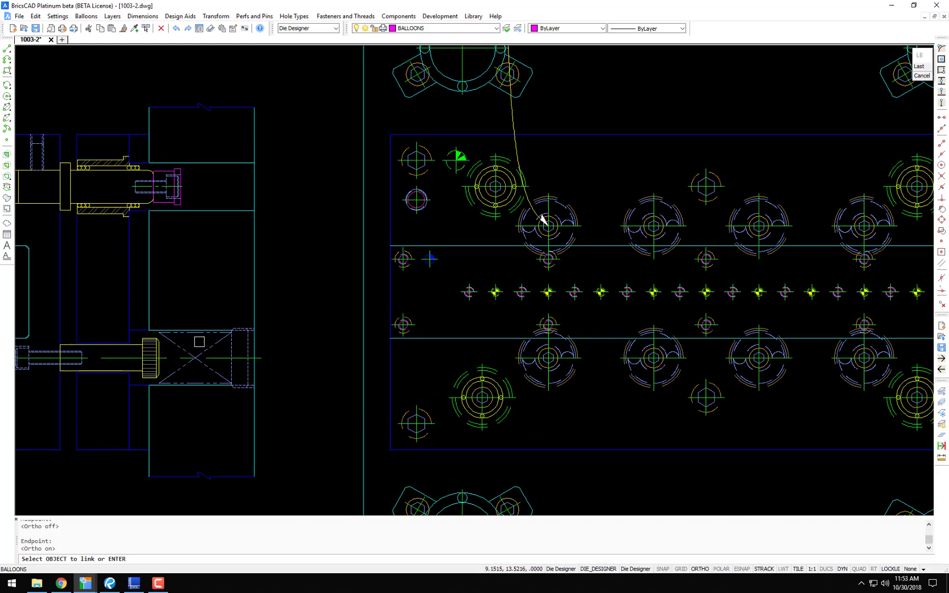
middle_drag(506, 258, 299, 341)
scroll(350, 290, up, 7)
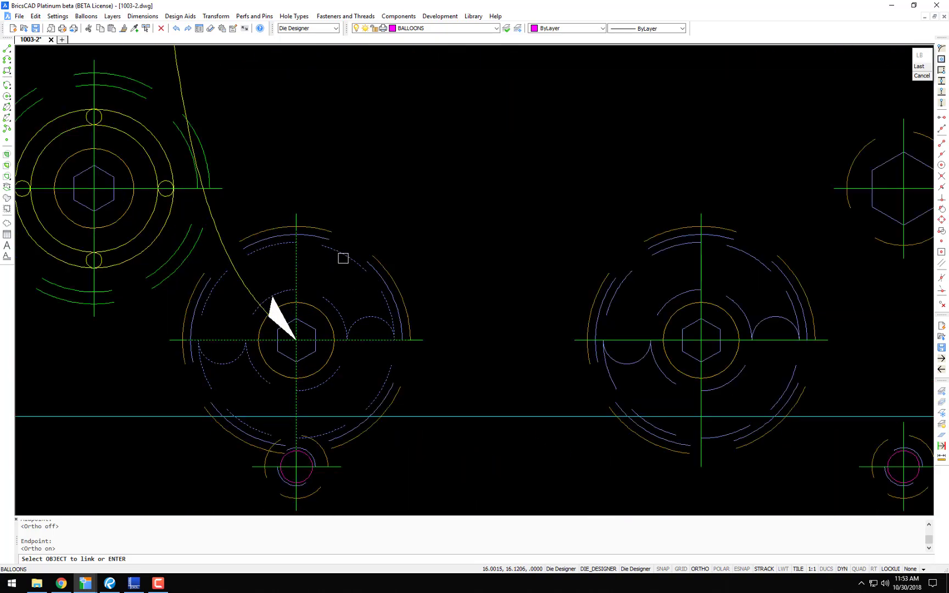
key(Return)
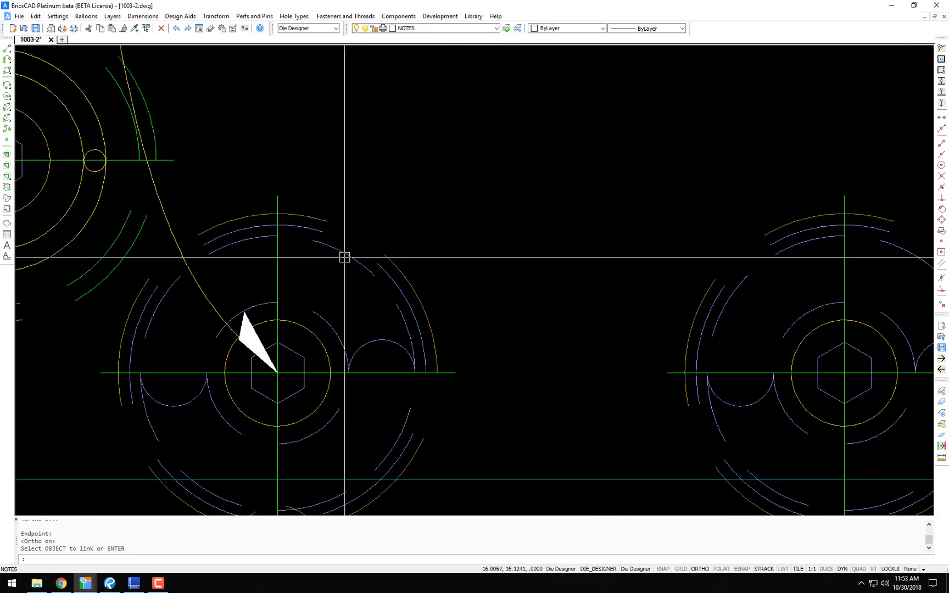
Stack split leader balloon number 2 vertically on top of balloon 1 and link it to the screw cap around the same spring
scroll(344, 257, down, 5)
scroll(347, 184, up, 2)
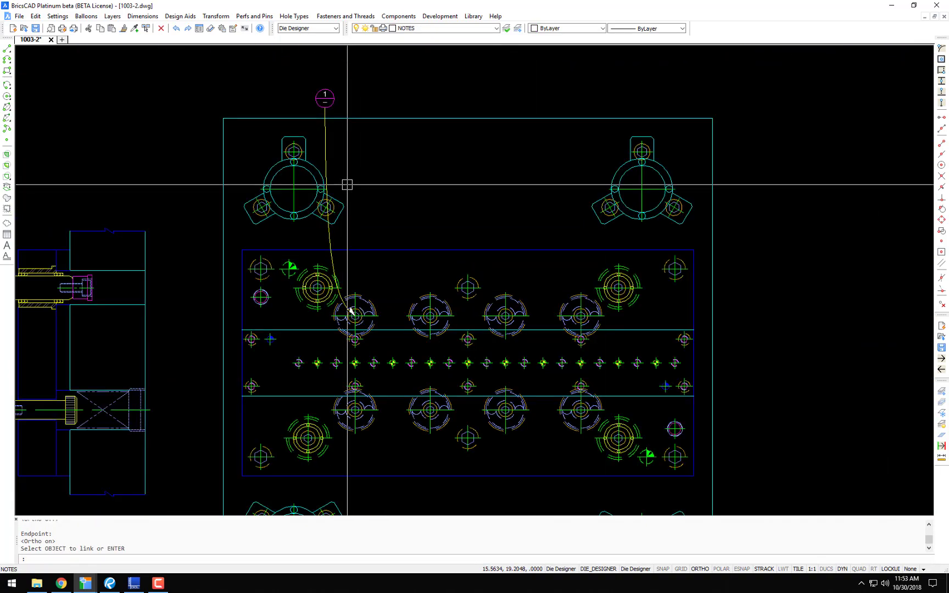
middle_drag(362, 173, 357, 208)
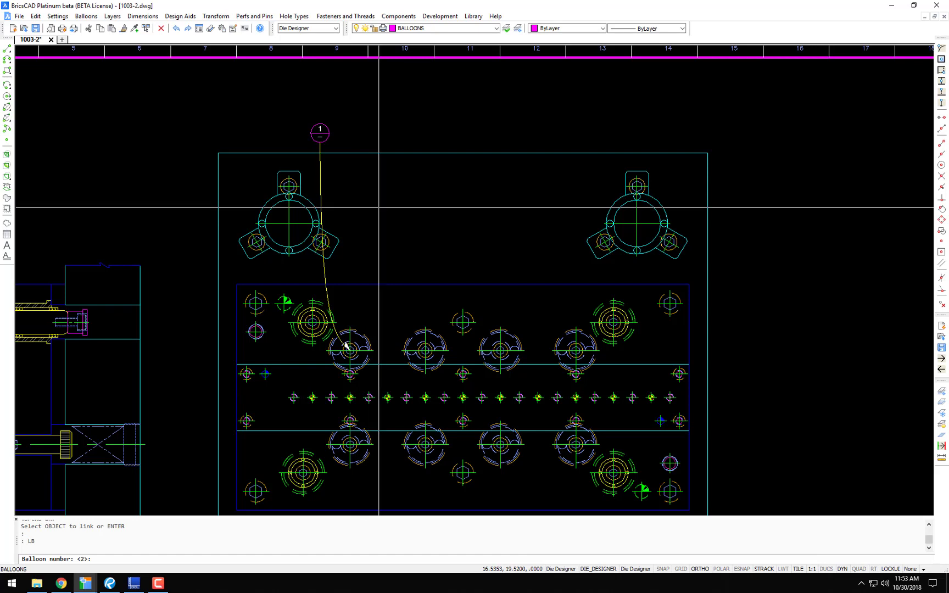
key(Return)
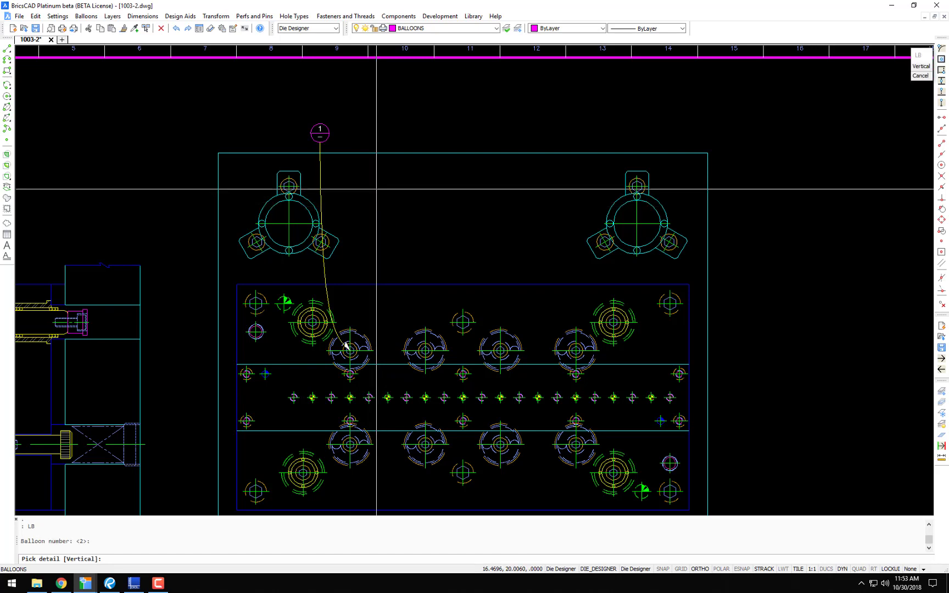
text(v)
key(Return)
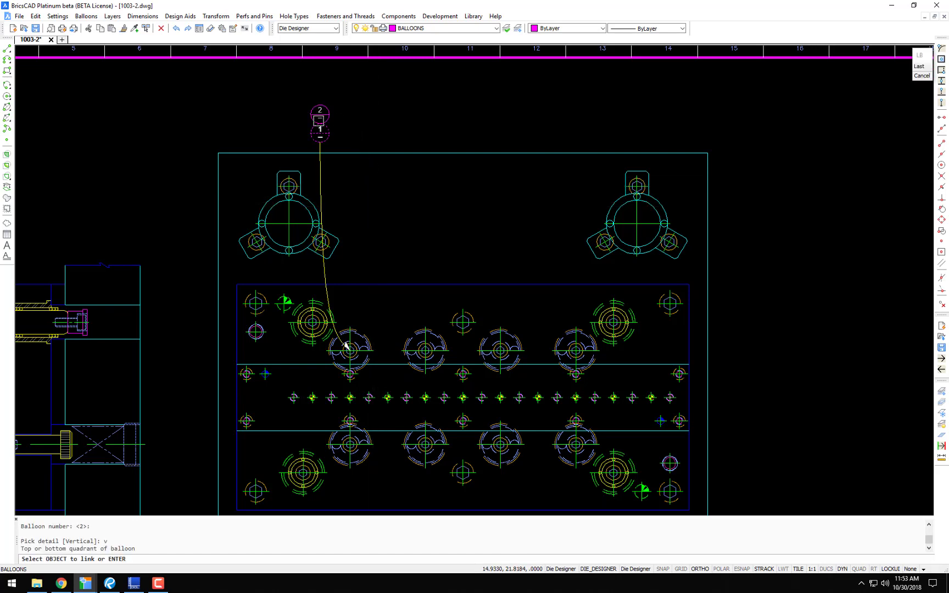
scroll(342, 362, up, 5)
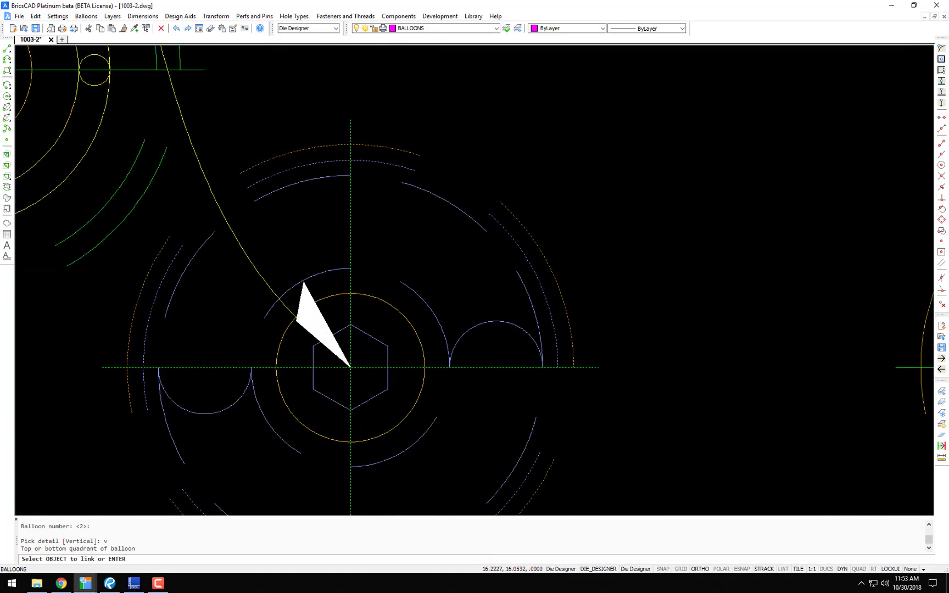
key(Return)
scroll(349, 229, down, 8)
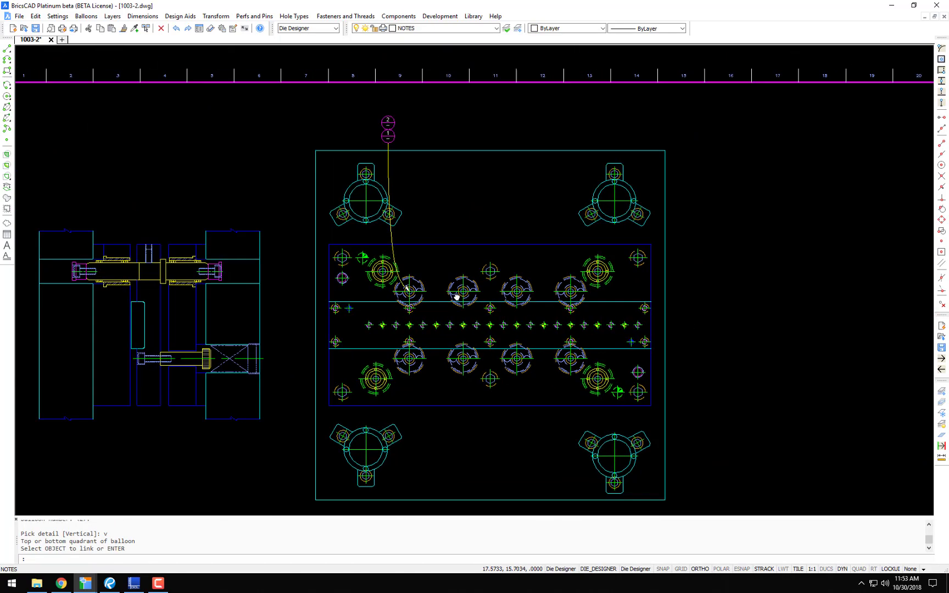
scroll(527, 241, down, 2)
middle_drag(576, 282, 352, 164)
scroll(497, 360, up, 5)
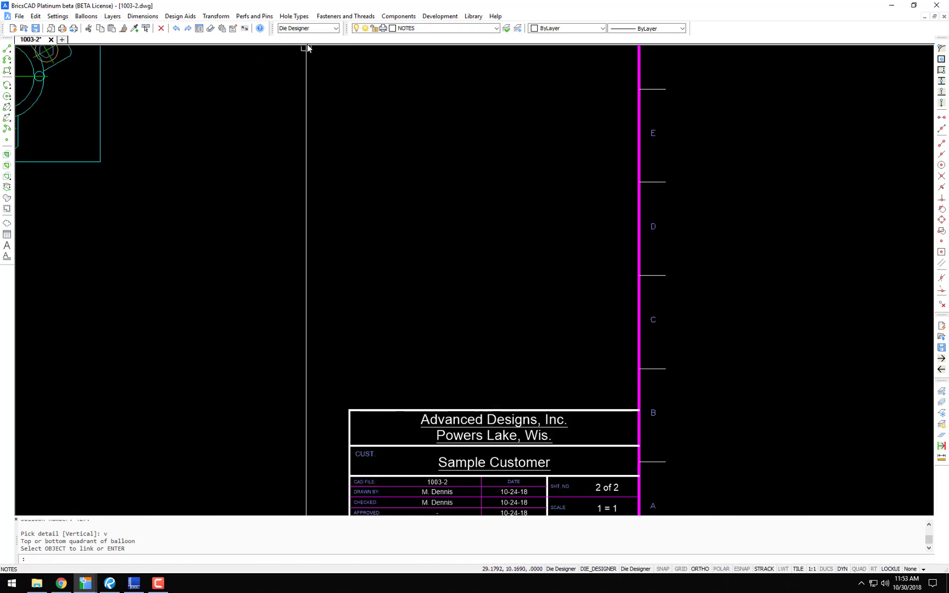
click(176, 18)
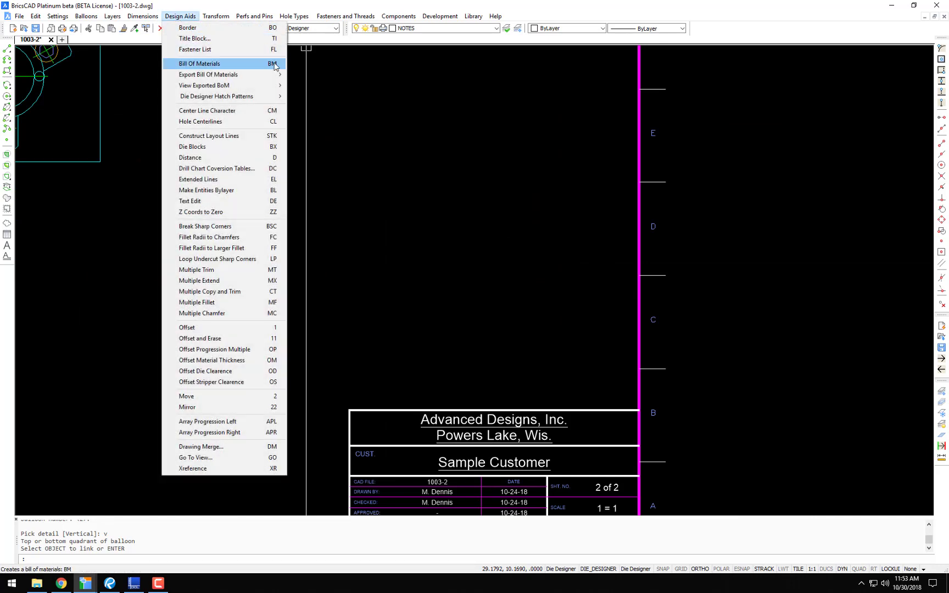
click(515, 314)
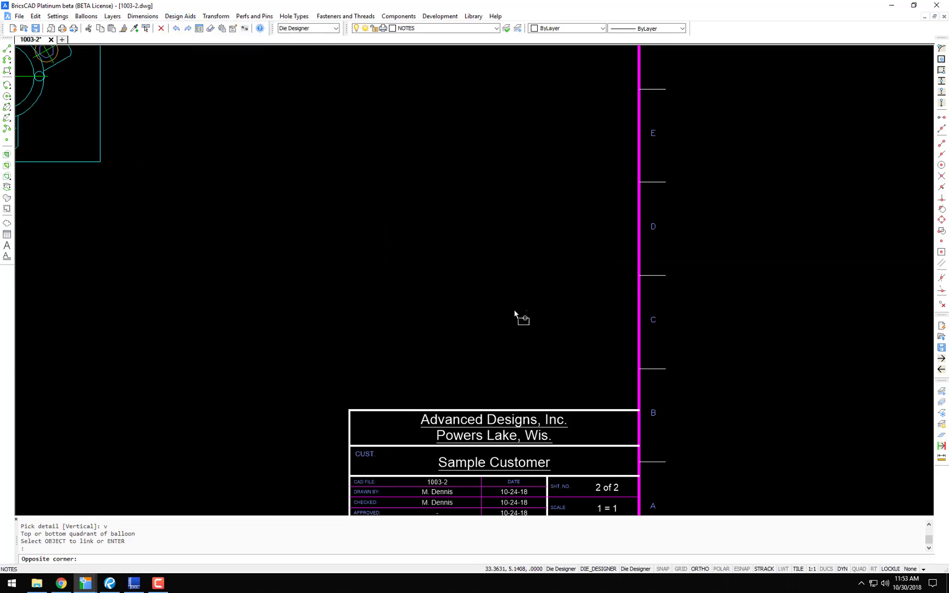
click(398, 329)
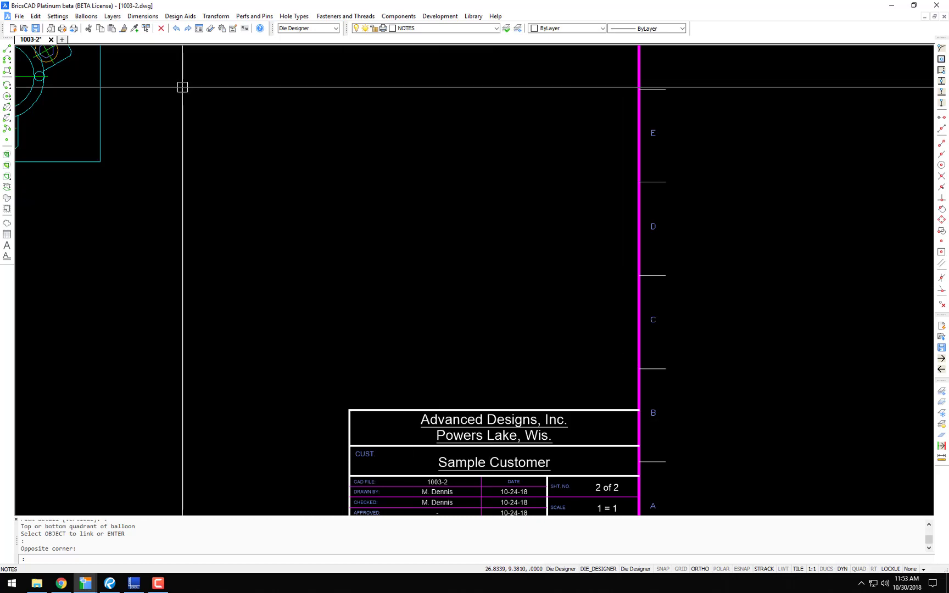
Generate the bill of materials above the title block
click(181, 16)
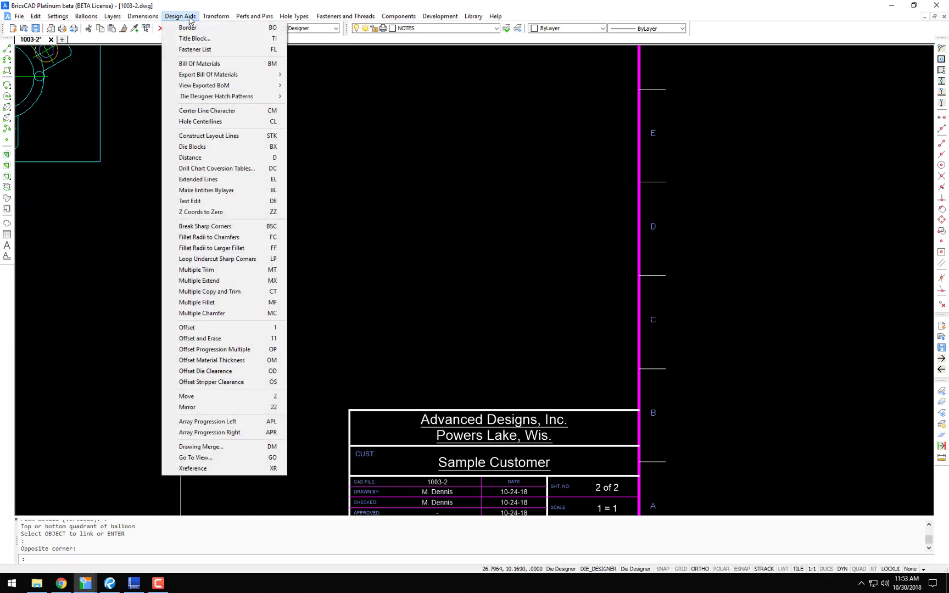
click(199, 64)
middle_drag(457, 362, 372, 243)
scroll(368, 242, up, 3)
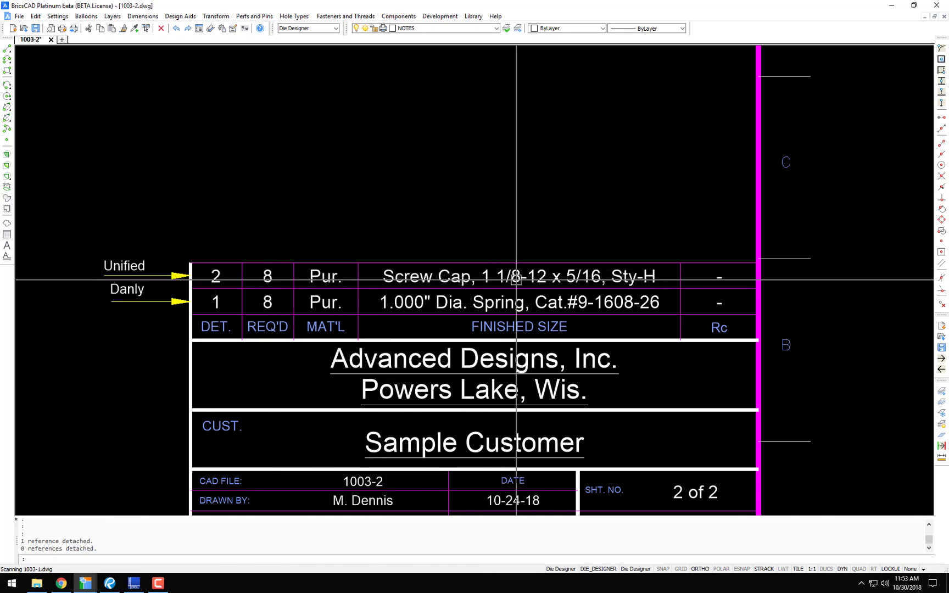
Insert a standalone plan-view die spring in the empty space between the die set and the drawing border
scroll(485, 227, down, 8)
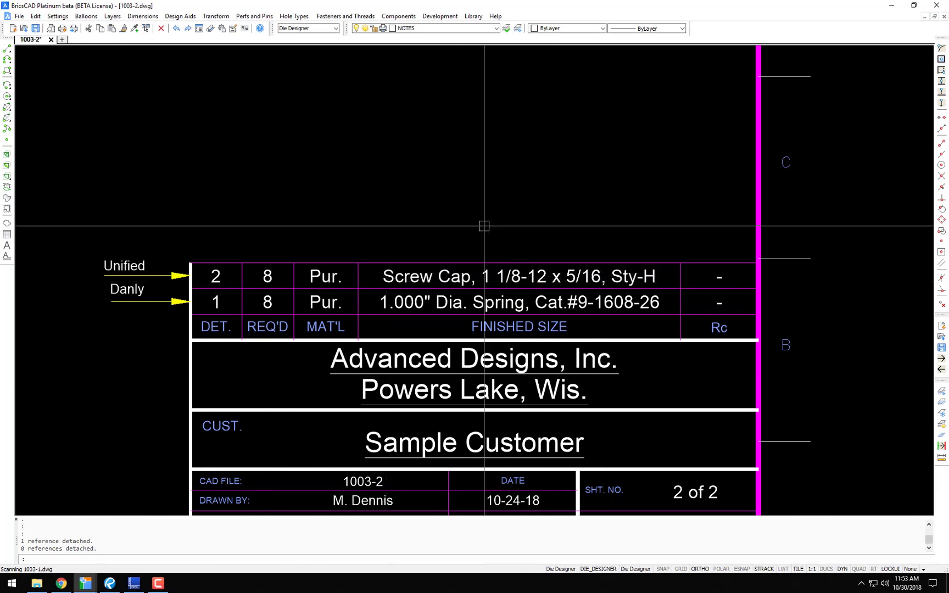
middle_drag(403, 213, 464, 307)
scroll(386, 202, up, 3)
scroll(361, 193, up, 2)
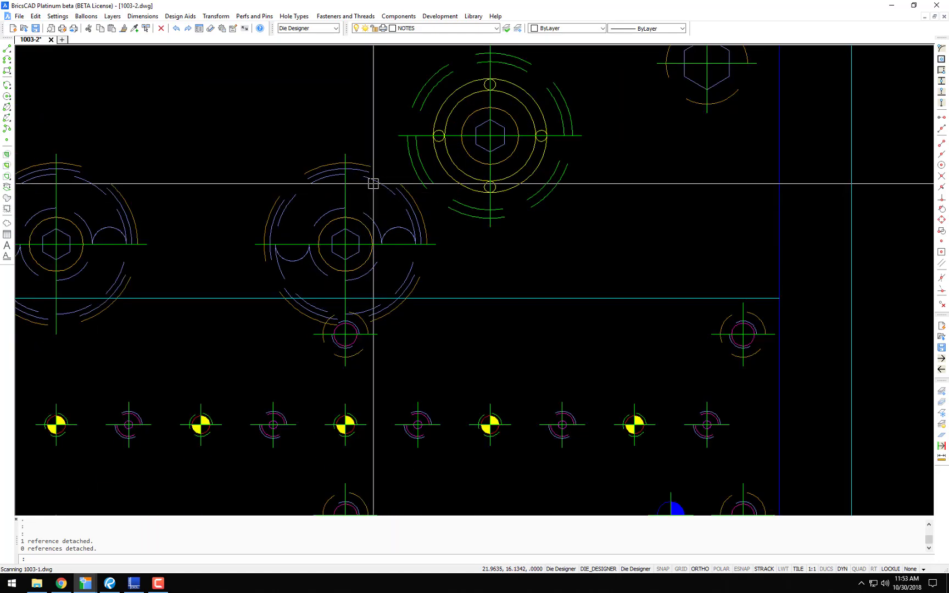
scroll(418, 210, down, 5)
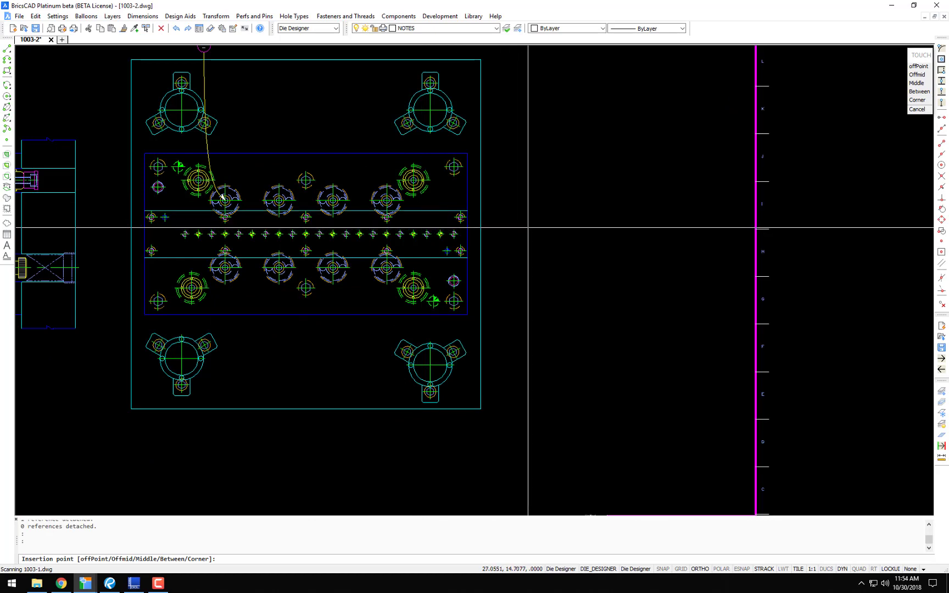
middle_drag(529, 227, 344, 239)
click(388, 240)
scroll(387, 222, up, 5)
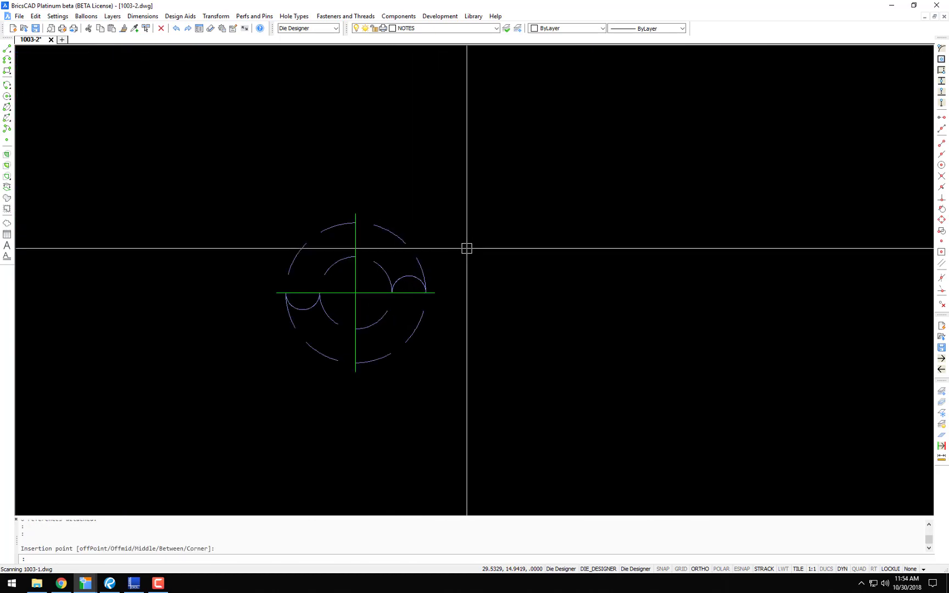
Convert the standalone plan-view spring into its hole with Object Transform
click(222, 16)
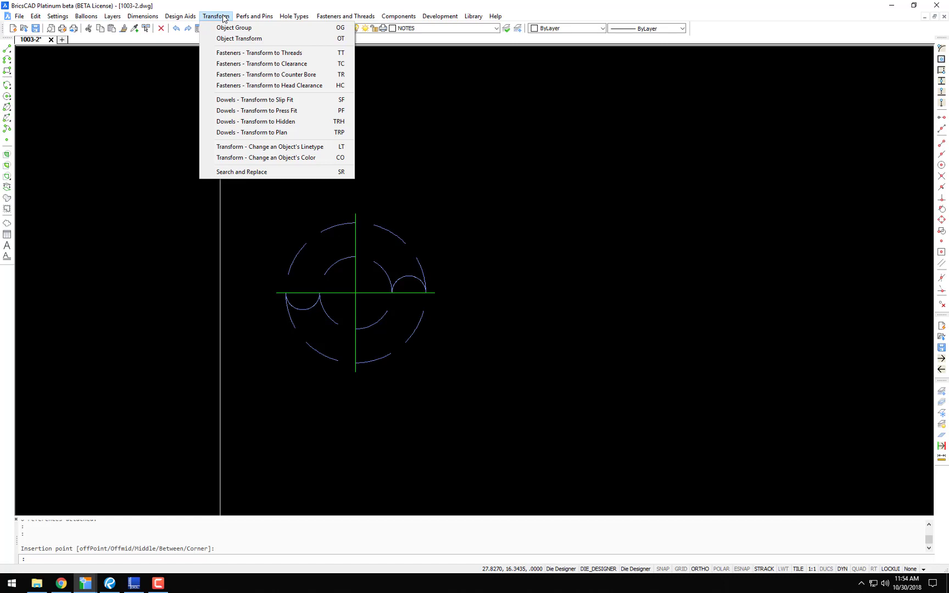
click(239, 39)
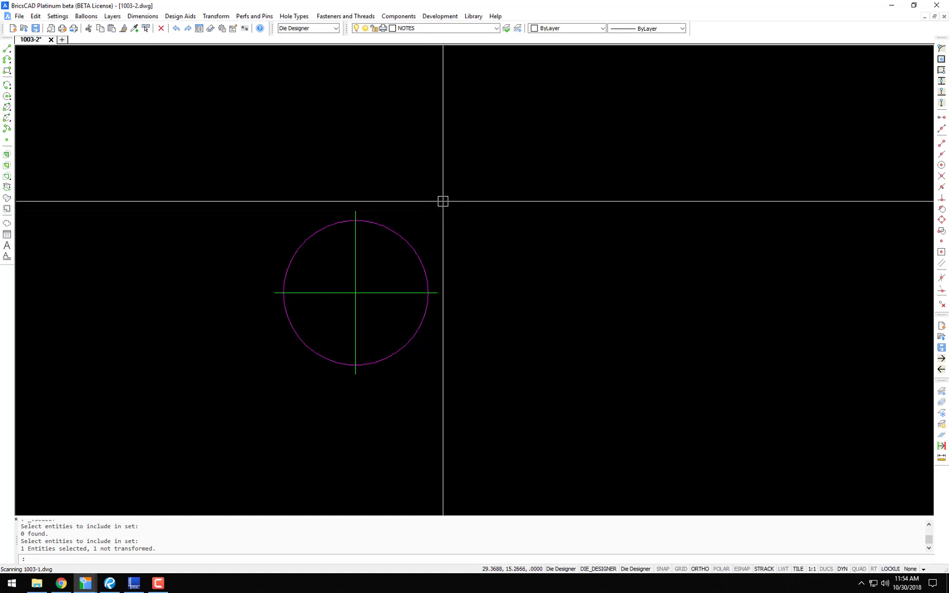
scroll(440, 201, down, 4)
scroll(434, 205, up, 3)
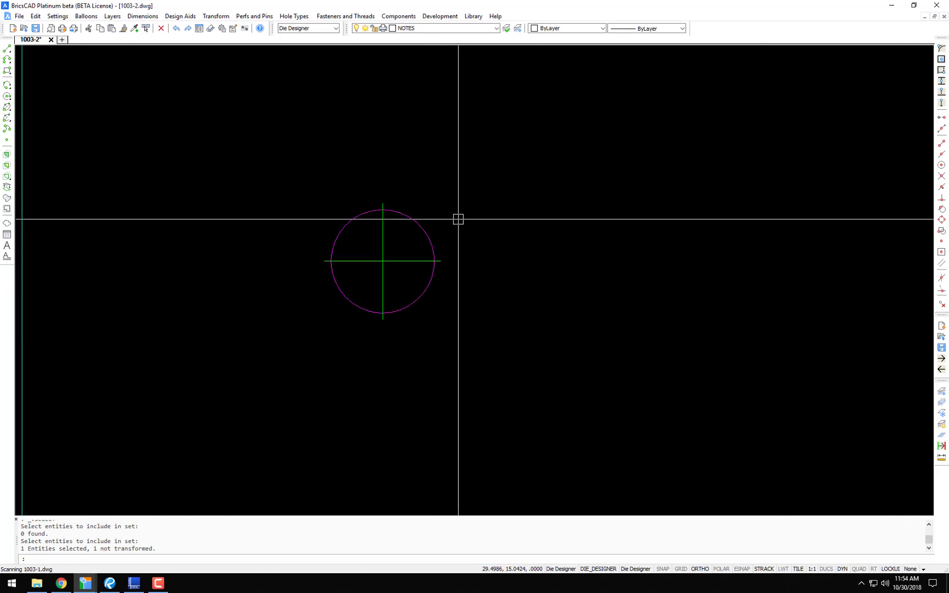
Examine the transformed hole beside the die set and the spring with its screw cap in the profile view
middle_drag(457, 218, 402, 217)
scroll(399, 213, down, 3)
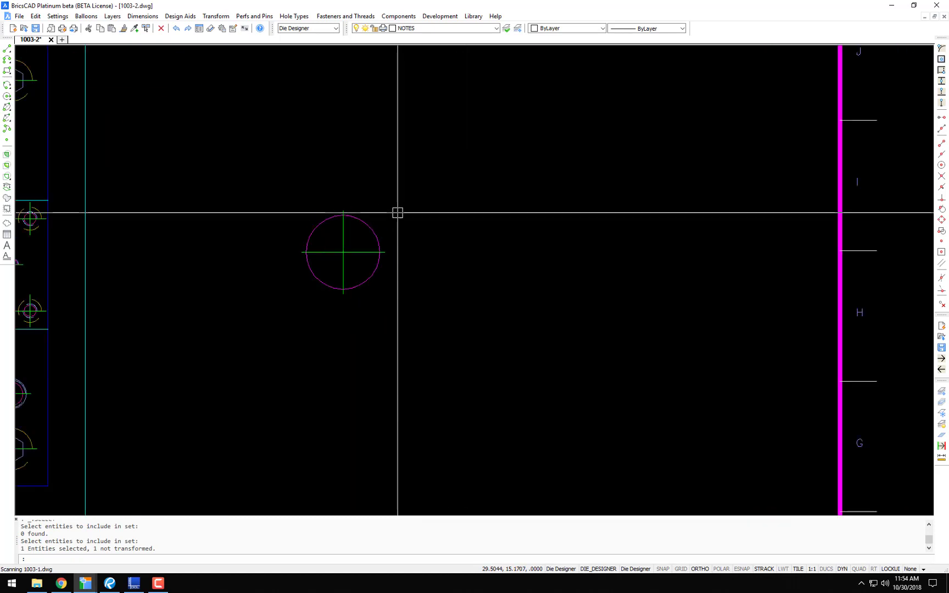
middle_drag(246, 203, 361, 212)
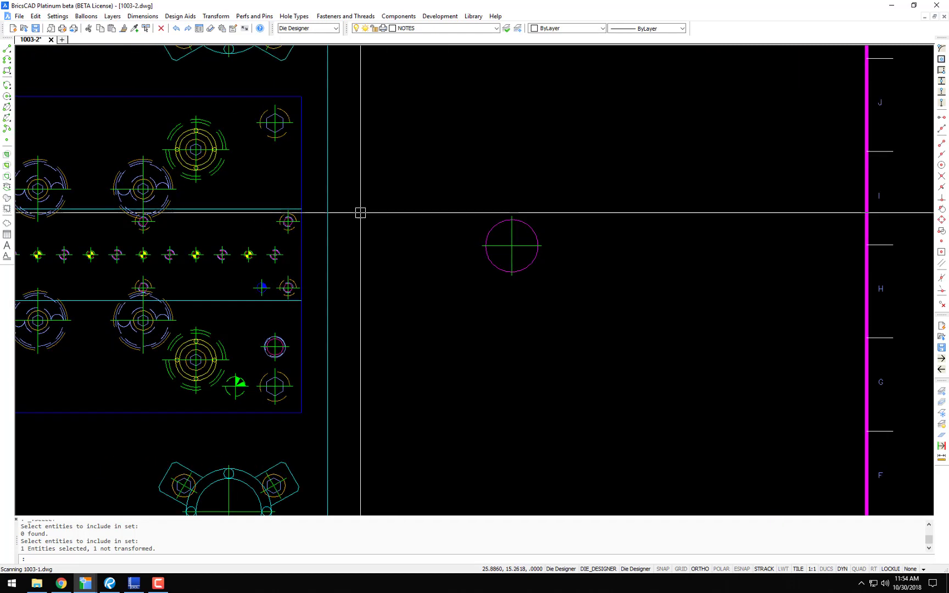
scroll(330, 209, down, 2)
scroll(427, 210, up, 3)
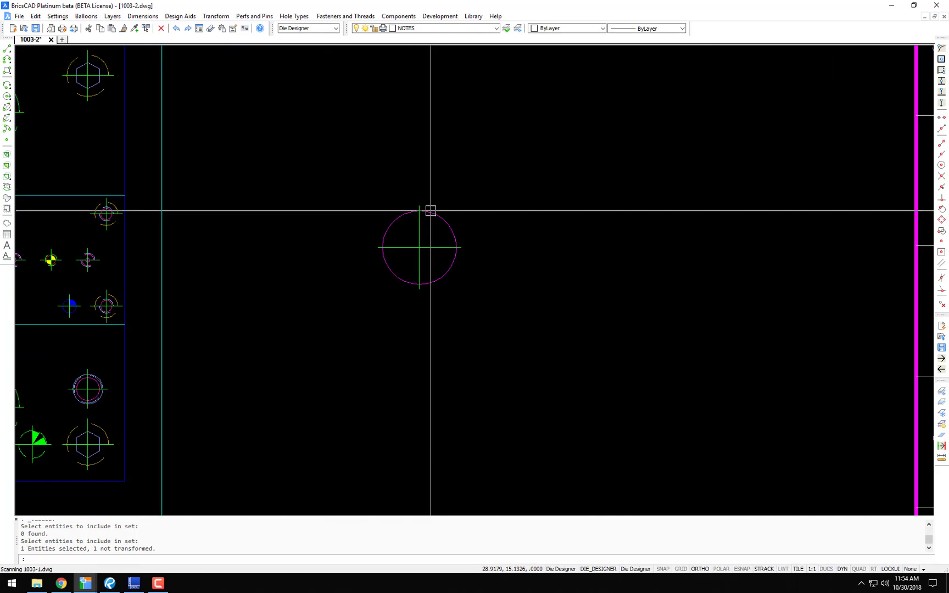
scroll(432, 211, down, 3)
scroll(332, 220, down, 4)
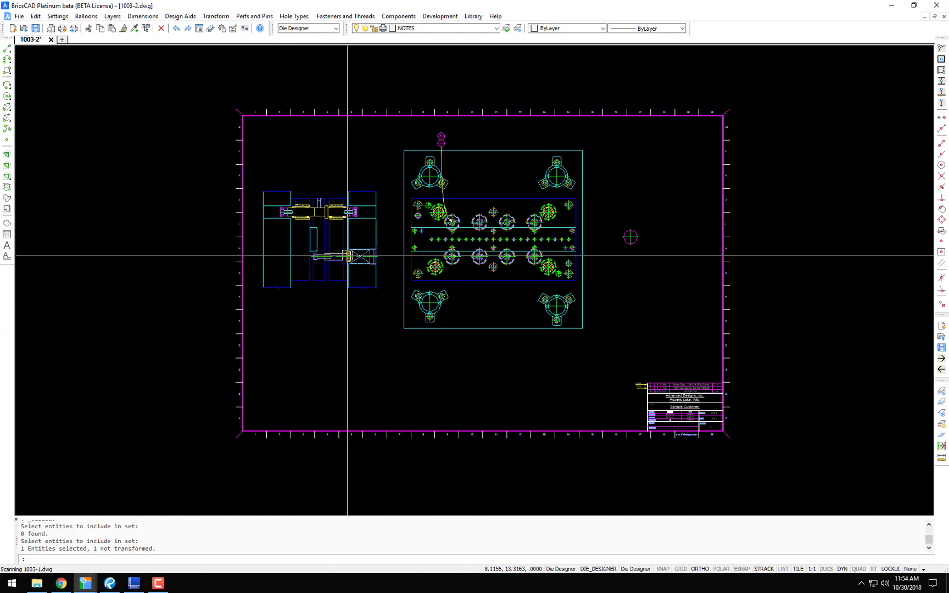
scroll(346, 254, up, 5)
scroll(331, 232, up, 6)
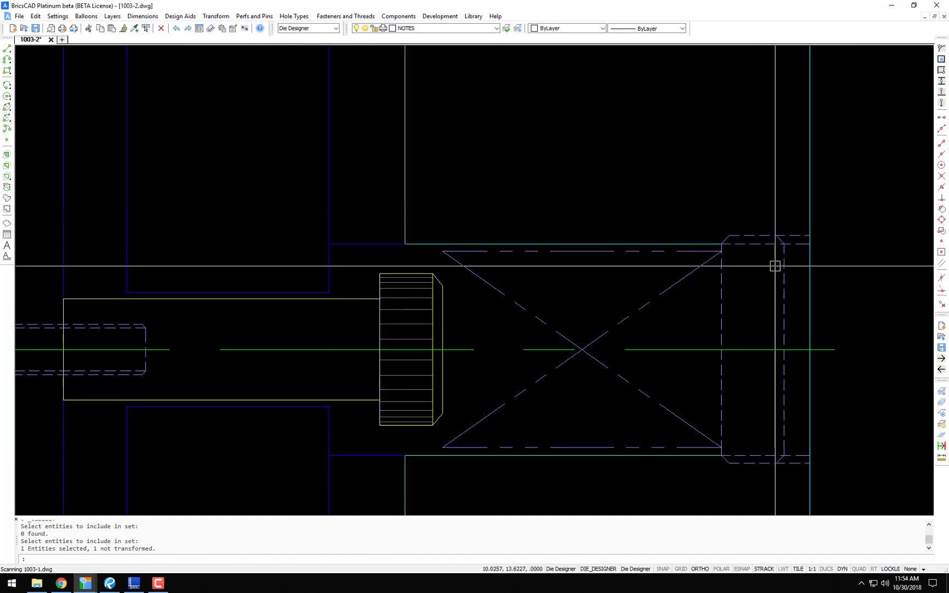
Measure the spring spool's body diameter in the profile view
scroll(349, 211, down, 7)
middle_drag(722, 195, 477, 228)
scroll(519, 220, up, 4)
middle_drag(322, 196, 947, 142)
middle_drag(250, 223, 820, 180)
scroll(515, 235, up, 6)
key(Return)
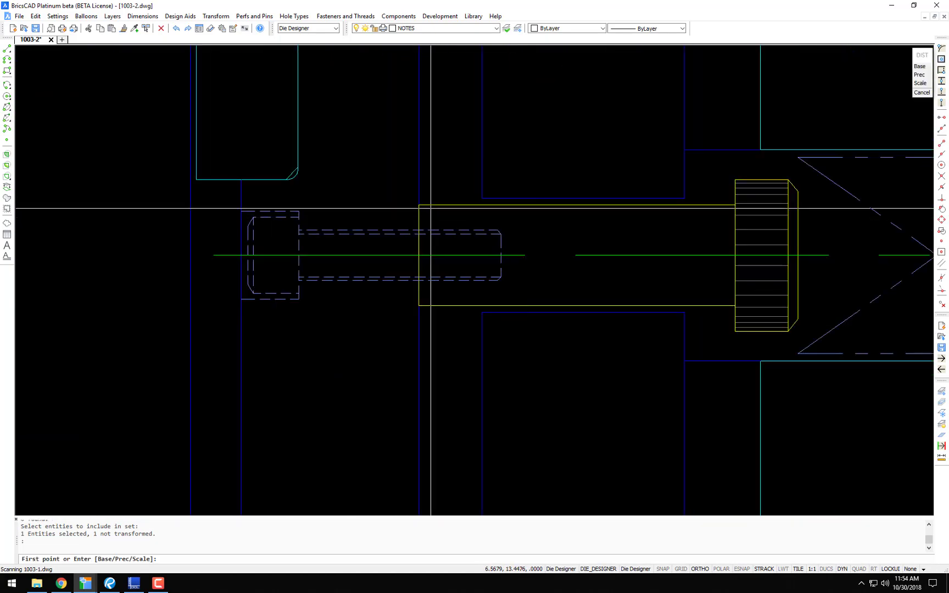
click(419, 206)
click(434, 305)
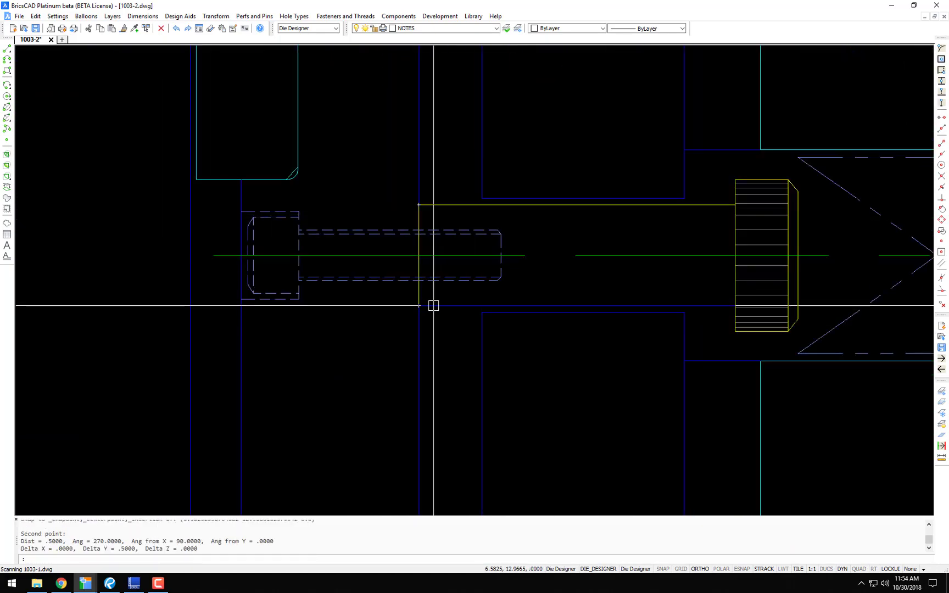
Add a drilled hole above the transformed hole, picking its diameter from the fraction drill conversion table
scroll(434, 306, down, 8)
middle_drag(739, 252, 464, 263)
scroll(468, 267, up, 6)
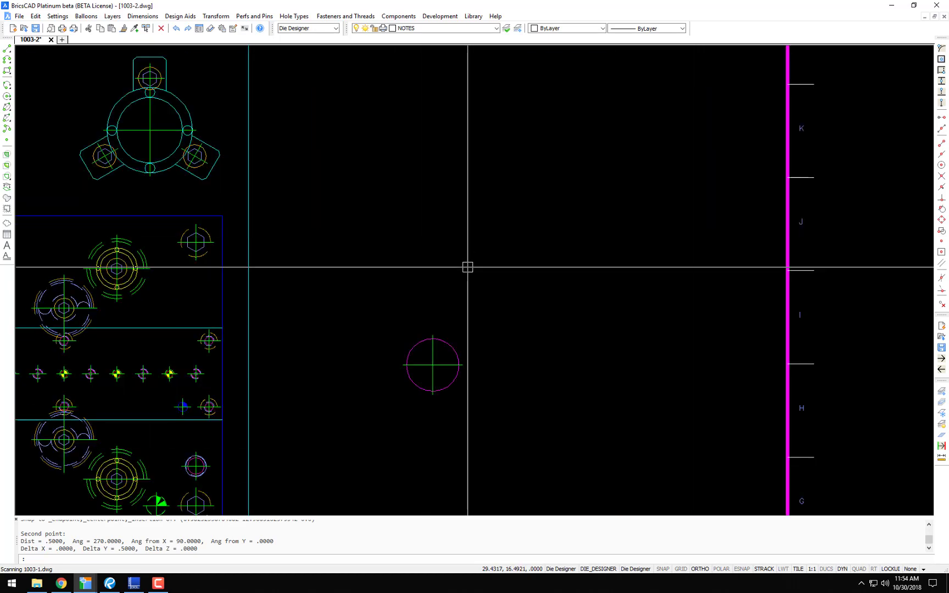
scroll(467, 267, up, 2)
text(dr)
key(Return)
click(444, 249)
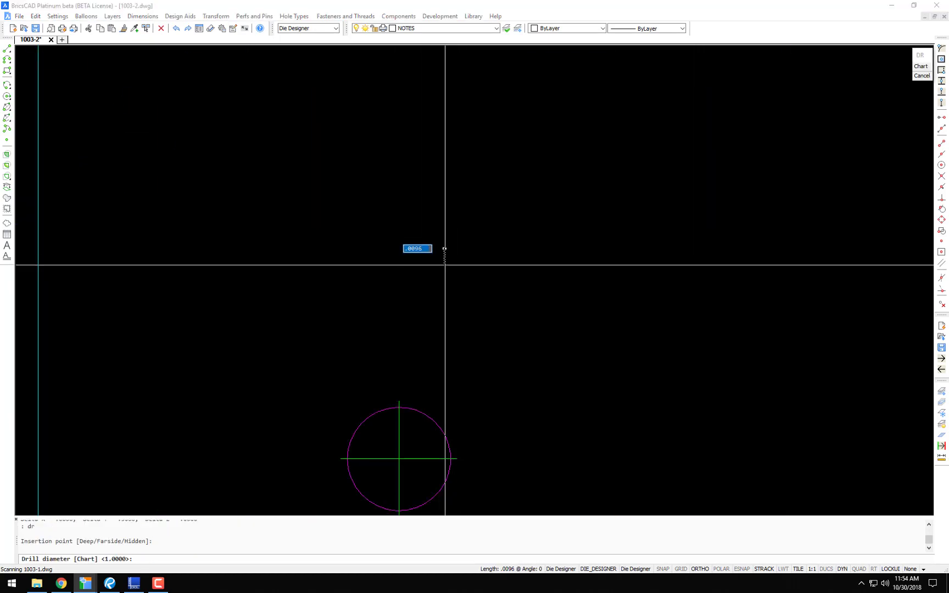
text(c)
key(Return)
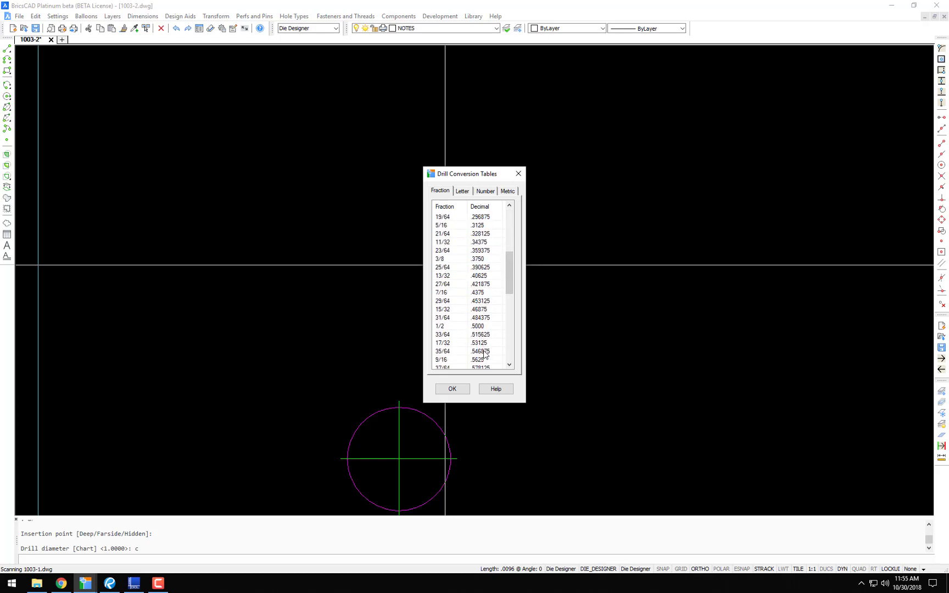
click(454, 389)
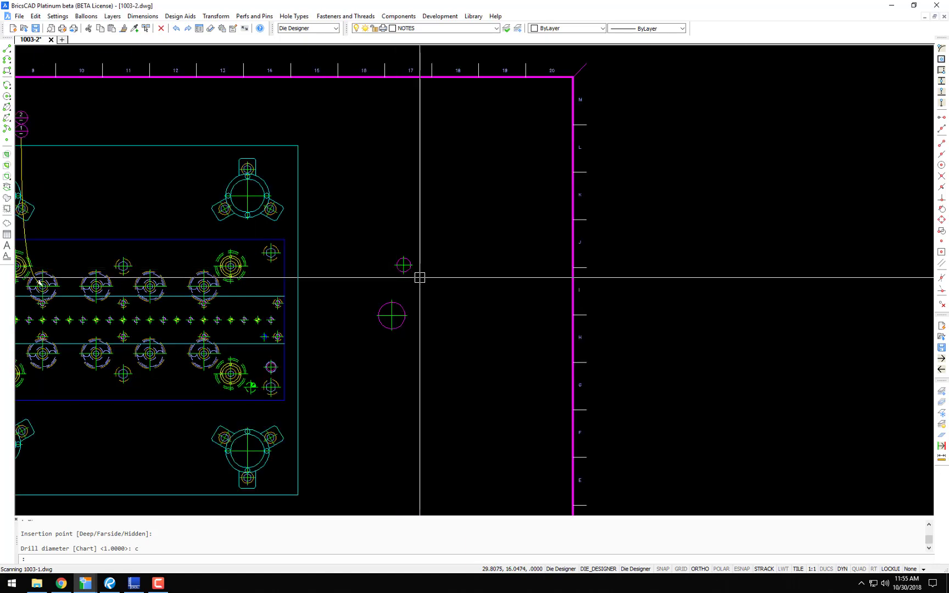
Copy the rightmost upper-row die spring three times in a horizontal row beside the standalone holes
mouse_move(419, 278)
middle_down()
mouse_move(553, 265)
mouse_move(750, 195)
mouse_move(790, 167)
middle_up()
scroll(534, 246, up, 3)
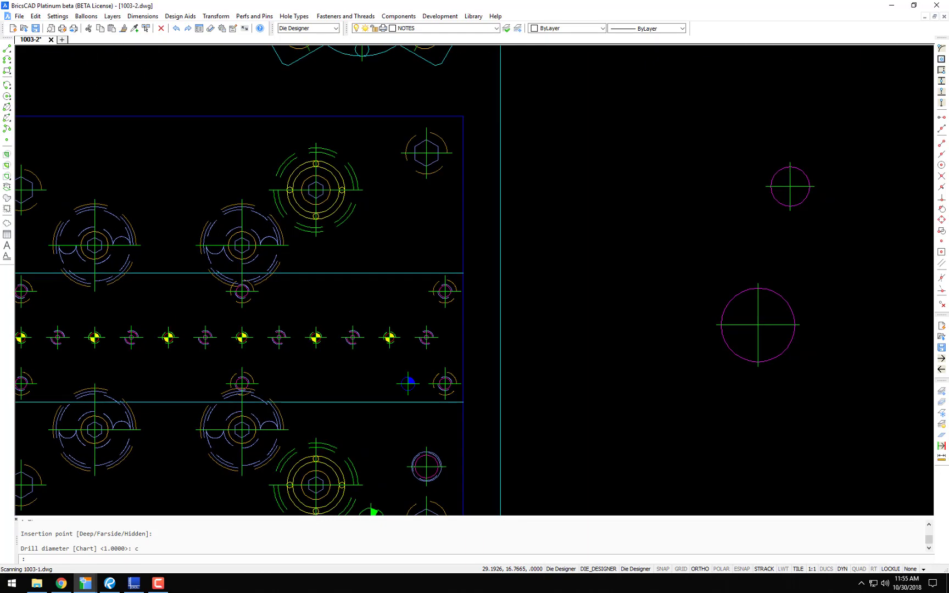
scroll(693, 198, down, 1)
middle_drag(693, 197, 503, 256)
key(Escape)
key(Escape)
text(c)
key(Return)
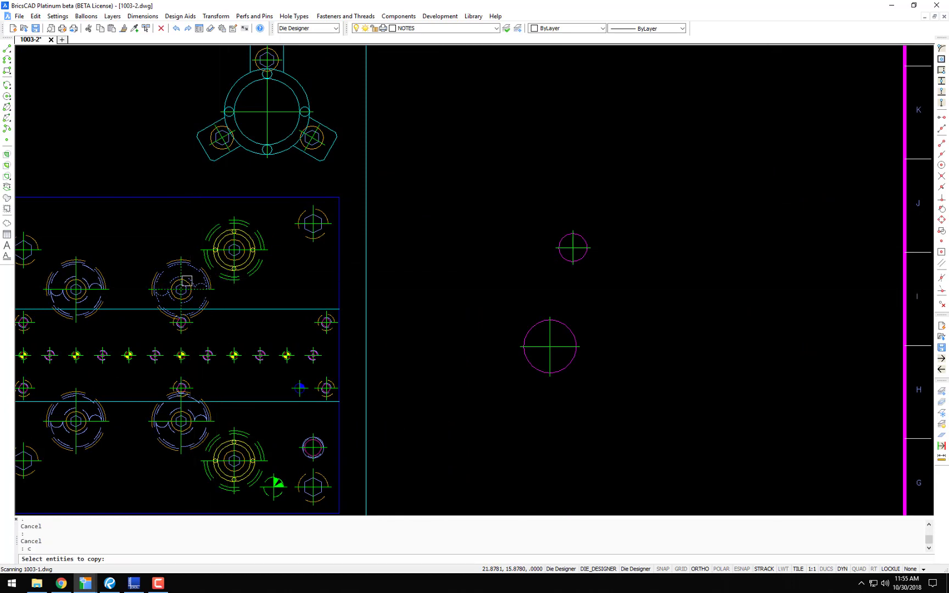
key(Return)
click(196, 284)
click(699, 296)
click(785, 297)
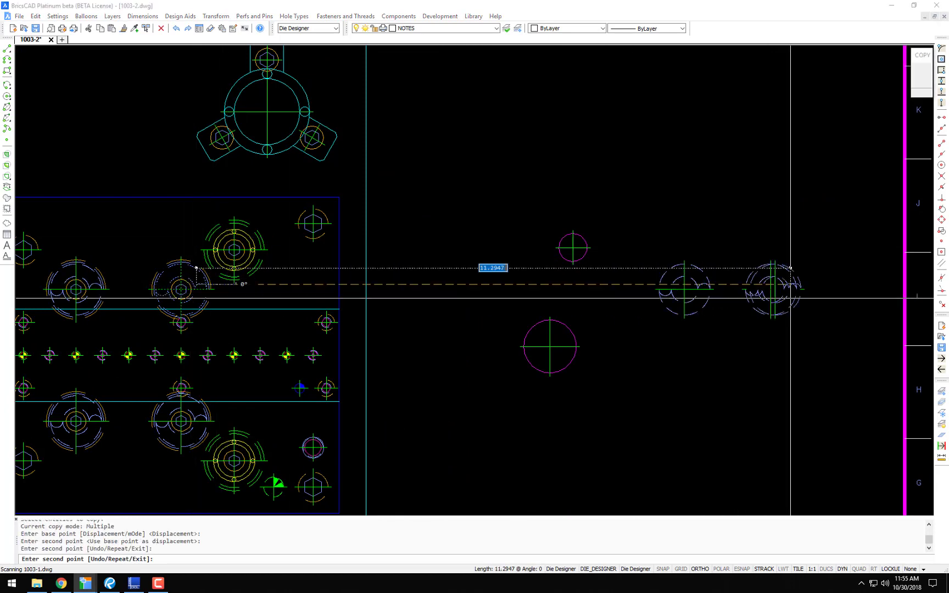
click(833, 299)
Turn ortho off and place three more spring copies in a loose row below the first three
scroll(762, 371, up, 2)
key(F8)
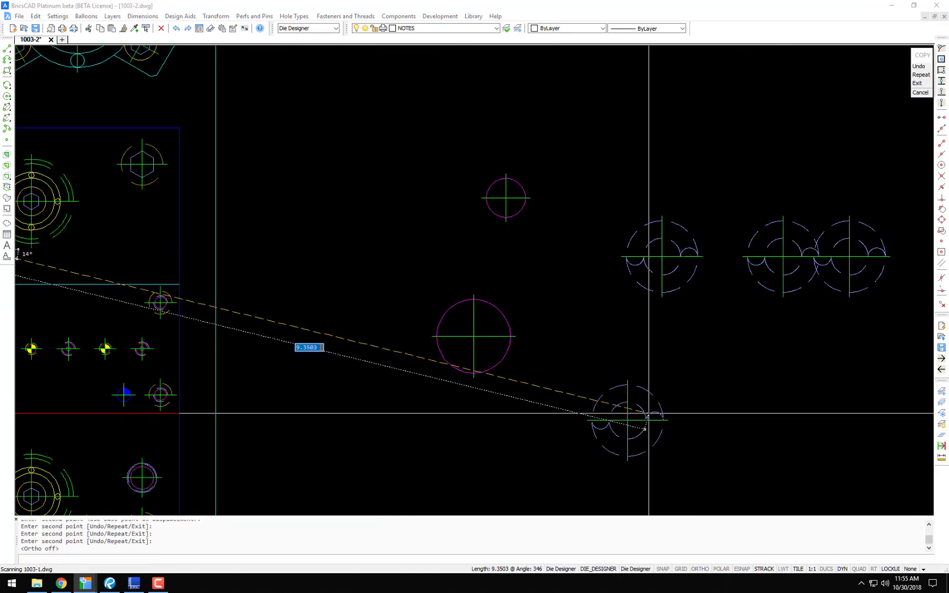
click(763, 409)
click(866, 401)
key(Return)
middle_drag(746, 325, 527, 335)
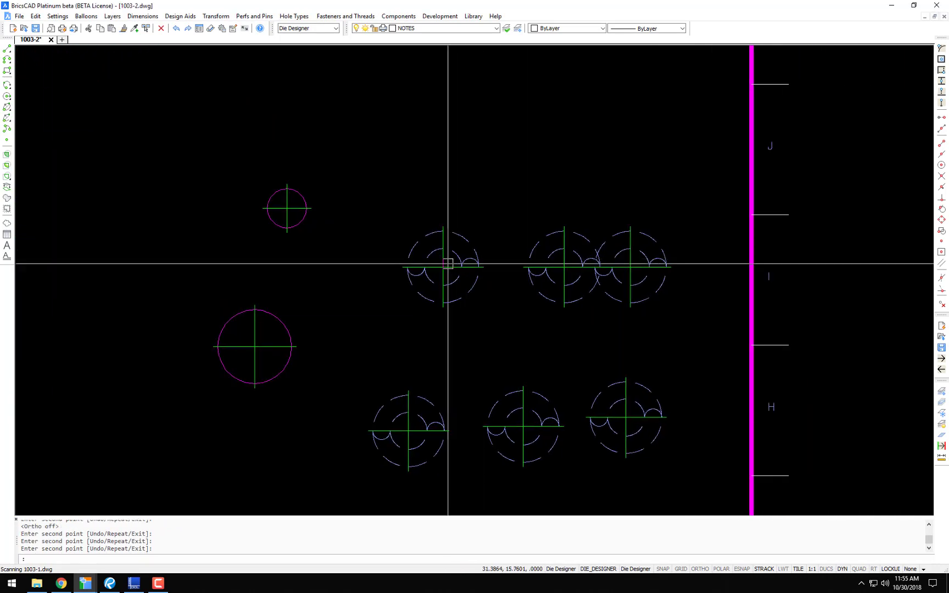
Replace the first two springs of the upper copied row with the small drilled hole using Search and Replace
text(ss)
key(Return)
click(350, 175)
click(262, 228)
key(Return)
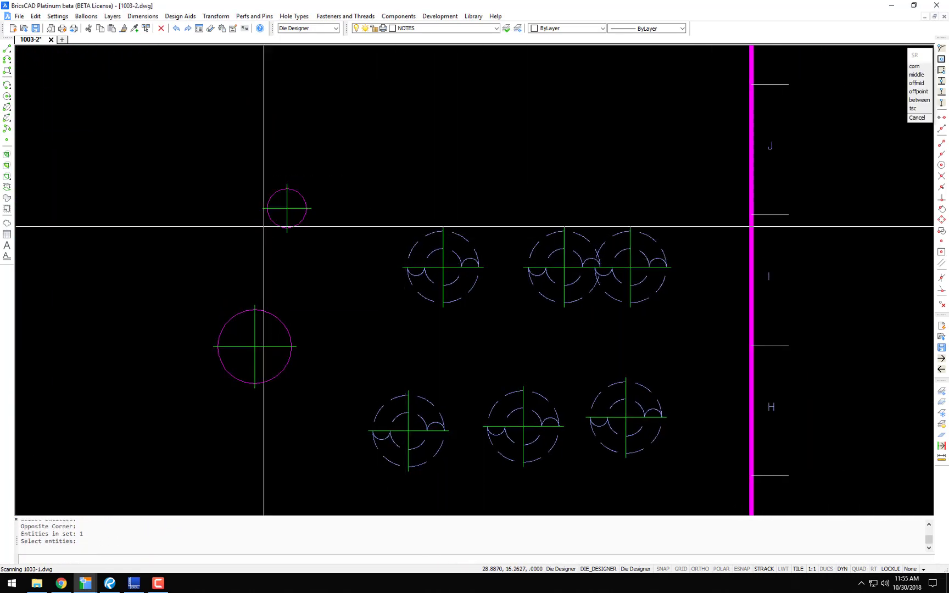
click(299, 222)
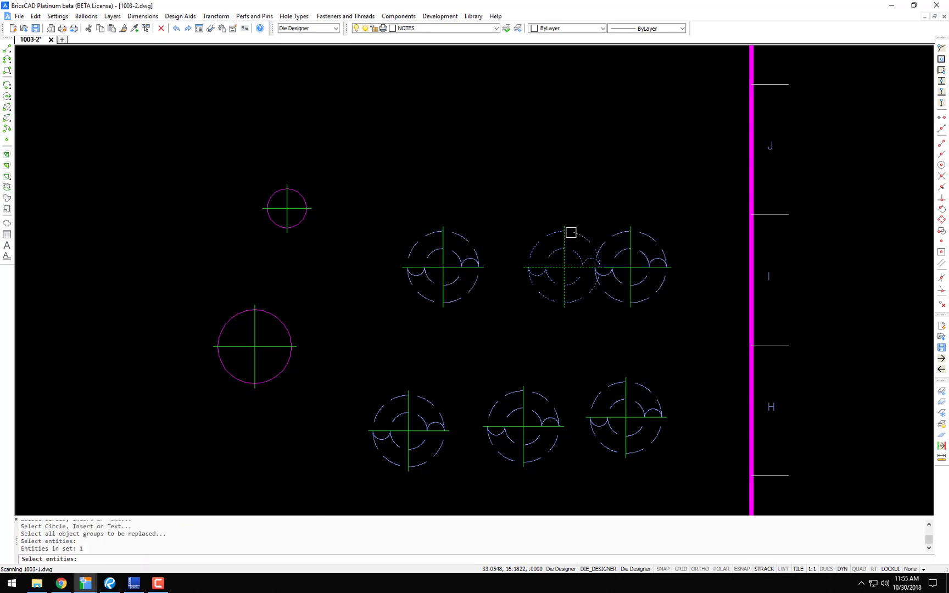
click(520, 212)
click(443, 260)
key(Return)
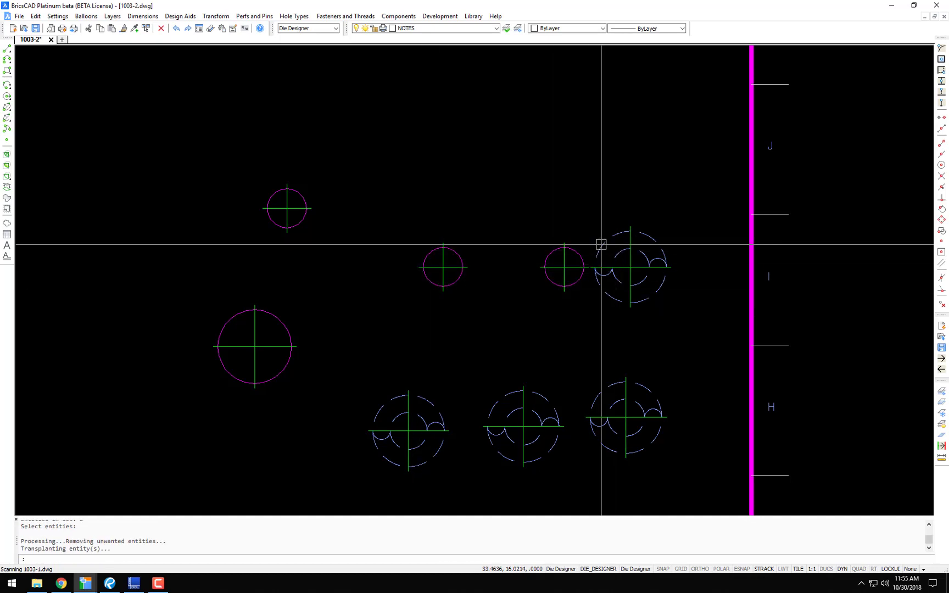
Cancel the restarted Search and Replace and undo the replacement of the two springs
text(sr)
key(Return)
key(Escape)
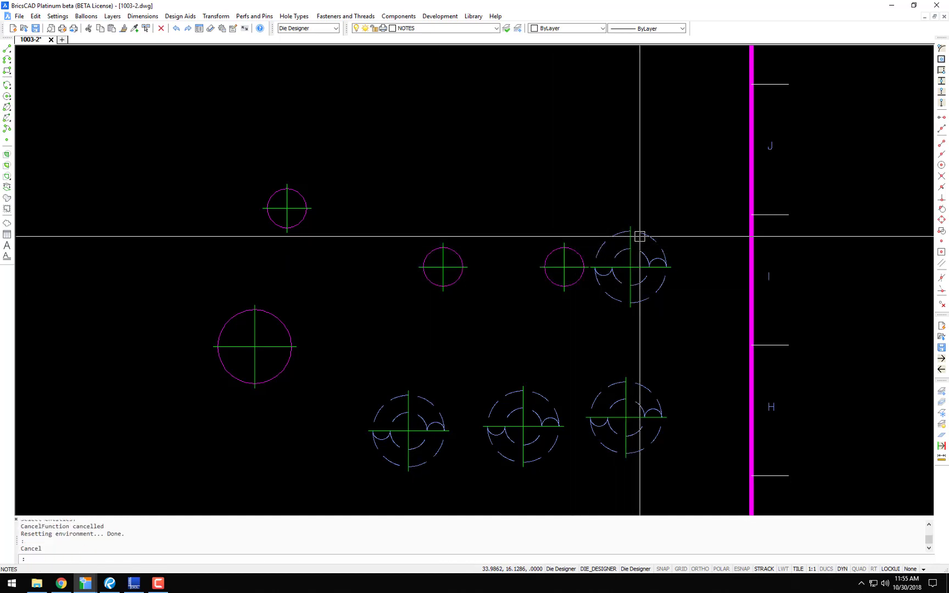
key(Return)
key(Return)
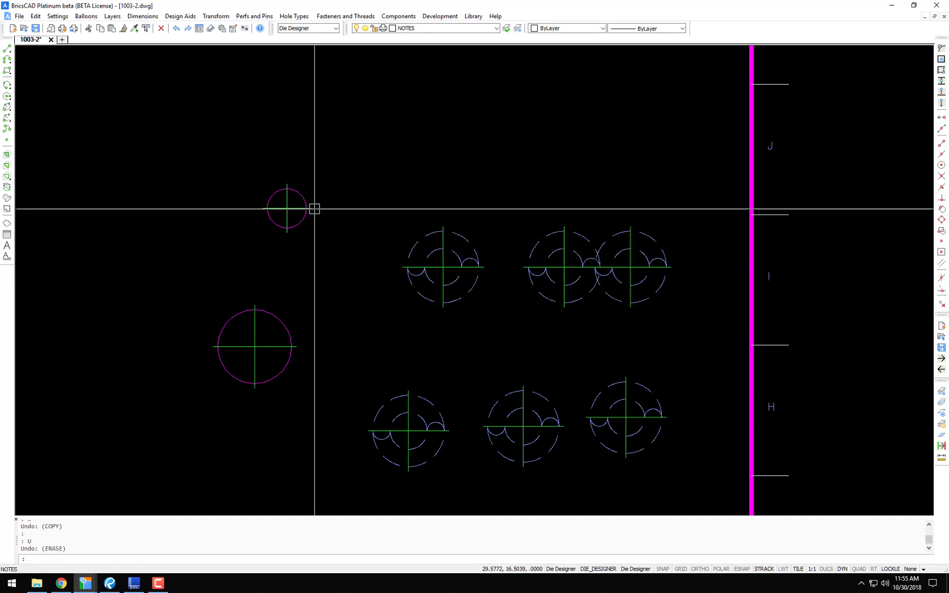
Replace all three springs of the upper copied row with the small drilled hole using Search and Replace
text(sr)
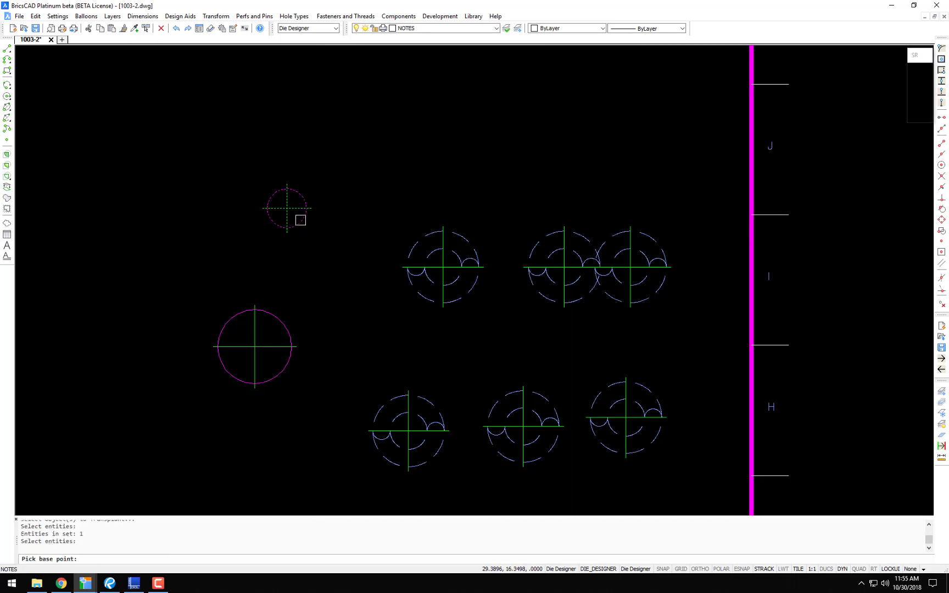
click(300, 220)
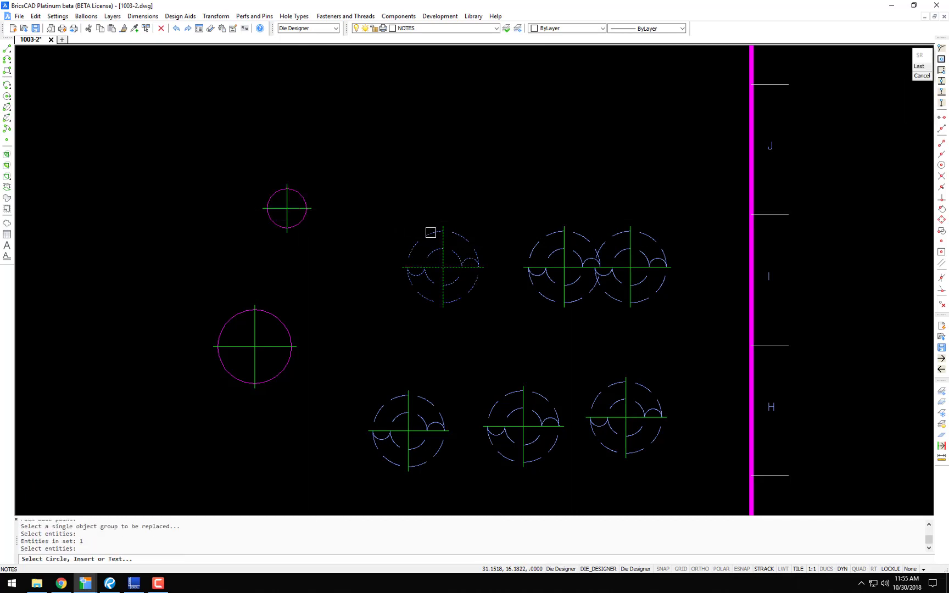
click(673, 215)
click(415, 298)
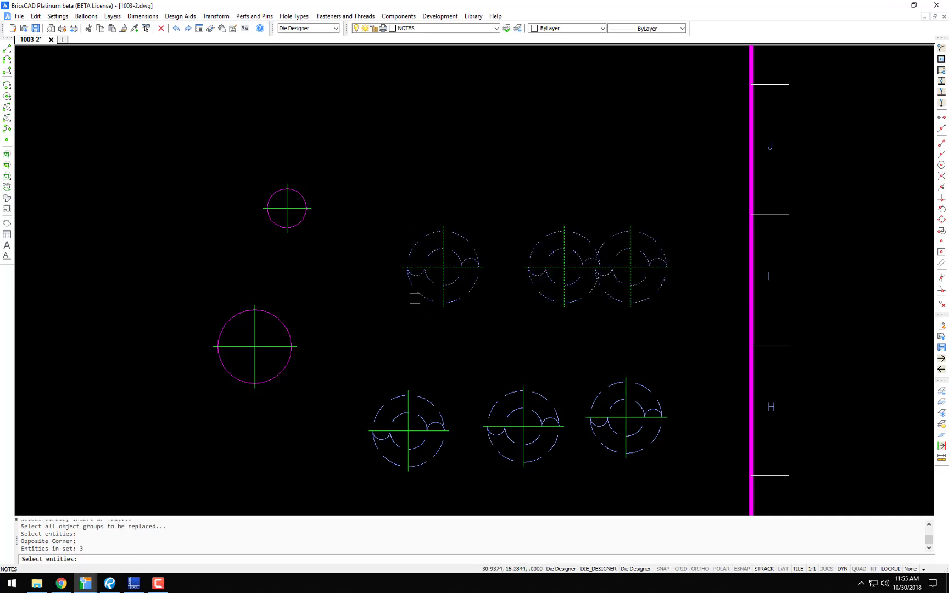
key(Return)
scroll(447, 327, down, 2)
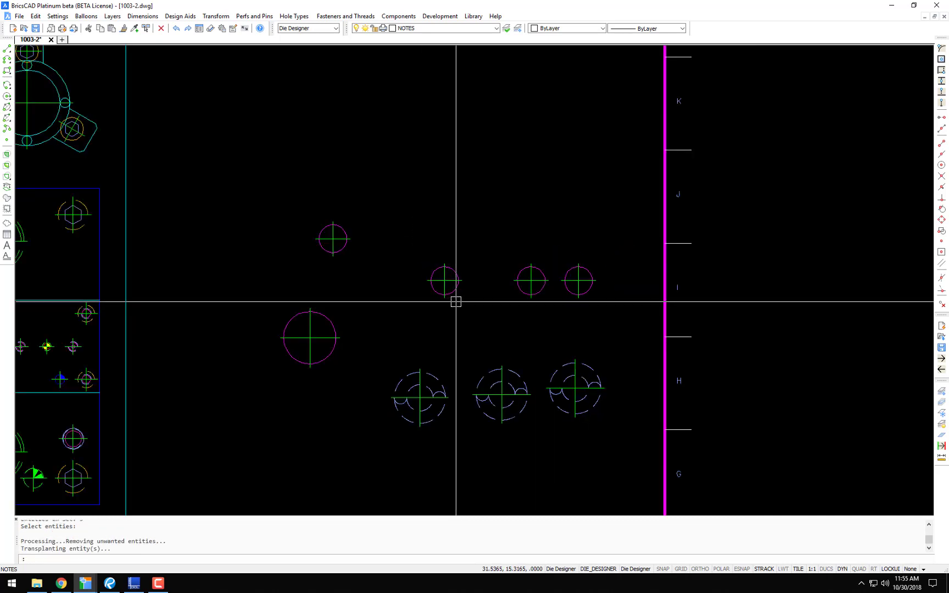
mouse_move(453, 303)
middle_down()
mouse_move(454, 290)
mouse_move(546, 292)
mouse_move(421, 282)
mouse_move(645, 286)
middle_up()
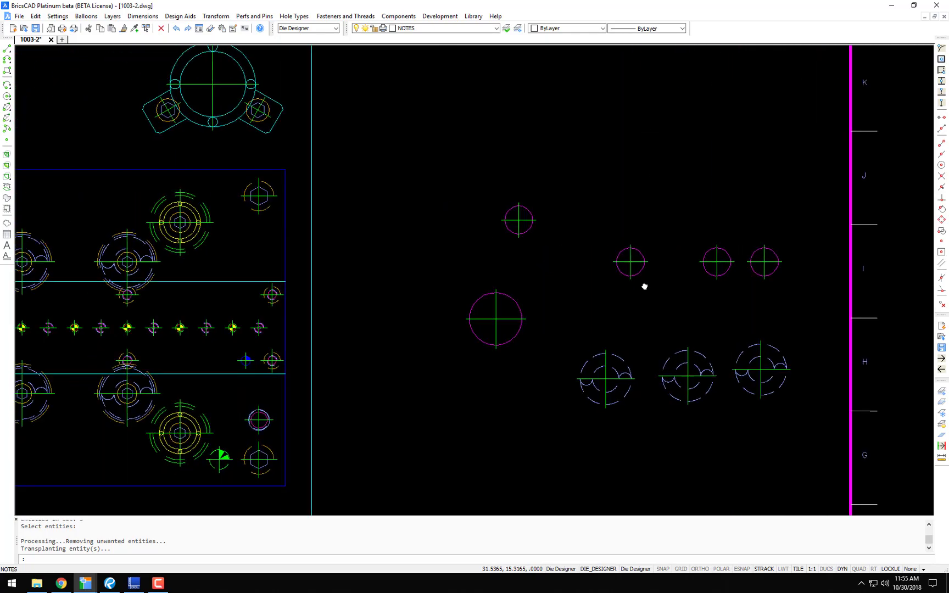
Examine the die spring's pocket in the section view and compare it with the plan view and the copied springs
scroll(644, 286, down, 4)
scroll(255, 347, up, 6)
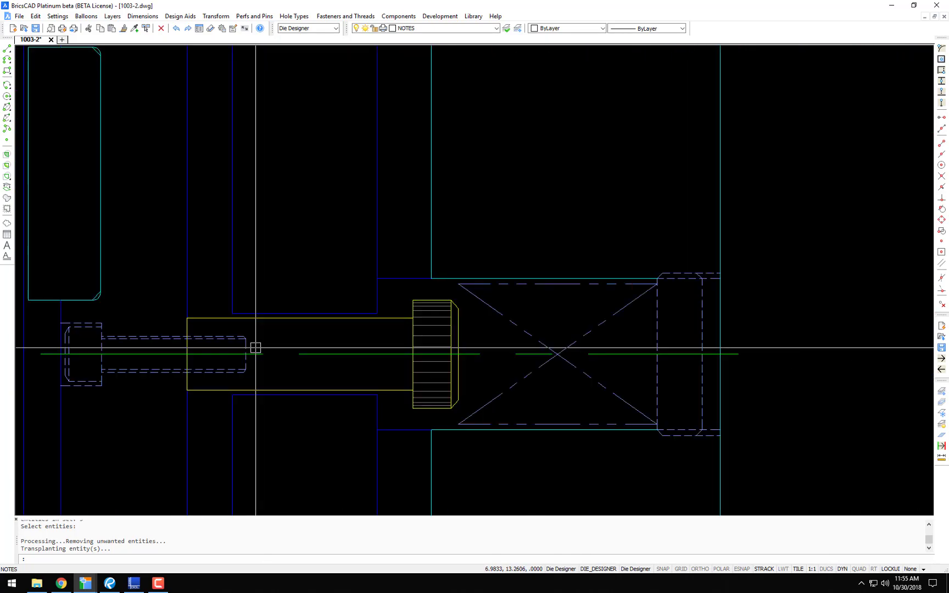
scroll(256, 347, down, 4)
scroll(451, 321, up, 6)
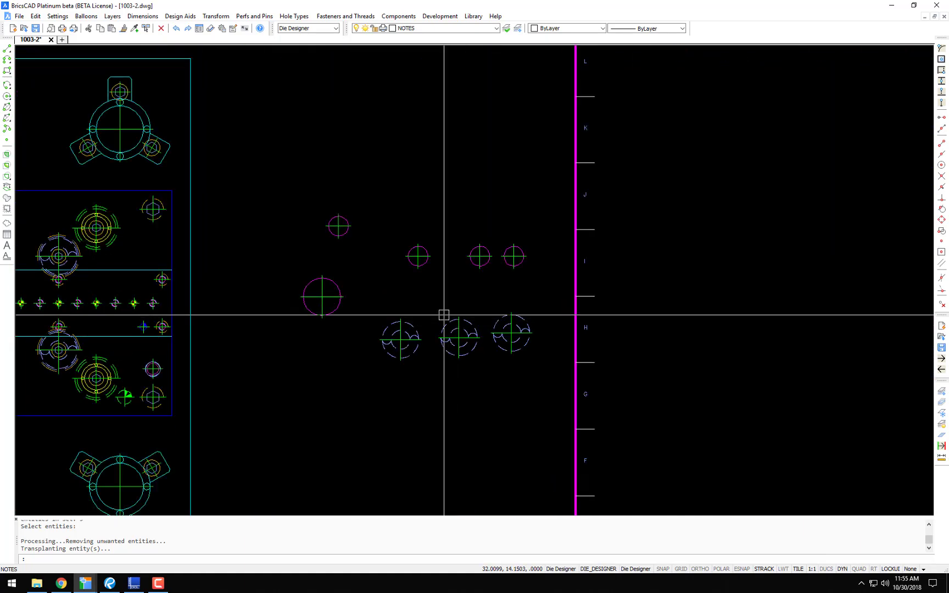
middle_drag(540, 289, 946, 256)
middle_drag(70, 326, 447, 303)
scroll(414, 292, up, 6)
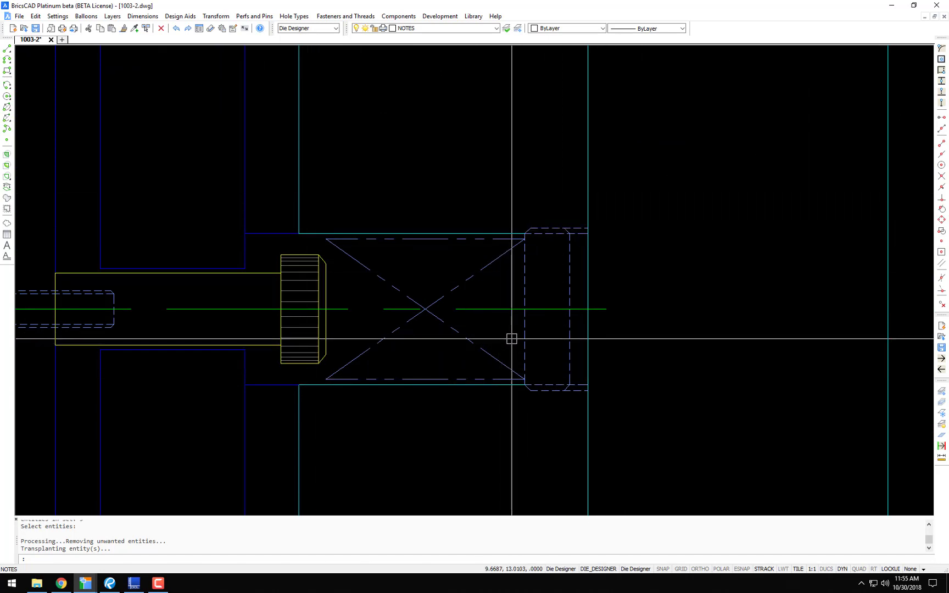
scroll(511, 337, down, 6)
scroll(822, 123, up, 6)
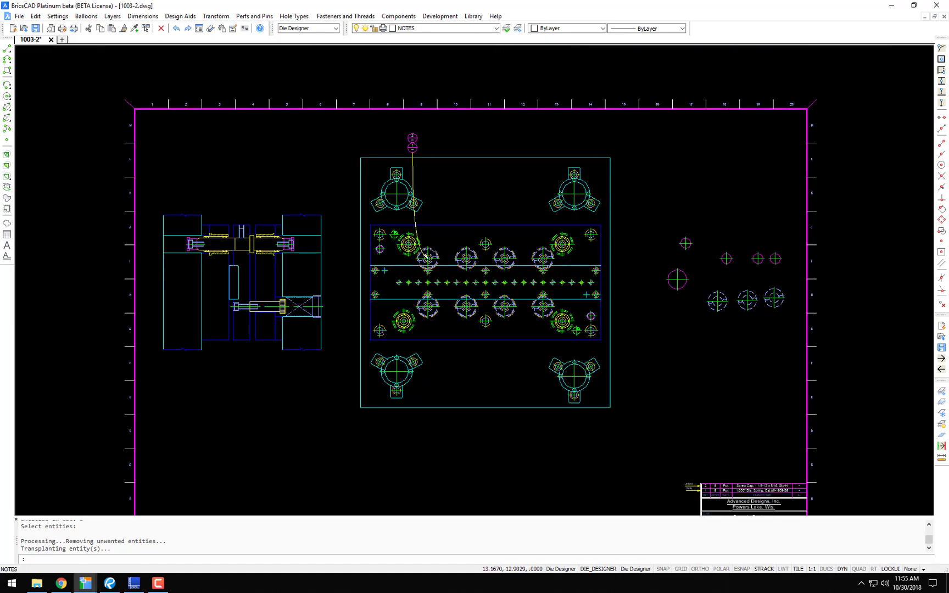
scroll(288, 300, down, 5)
scroll(373, 275, up, 5)
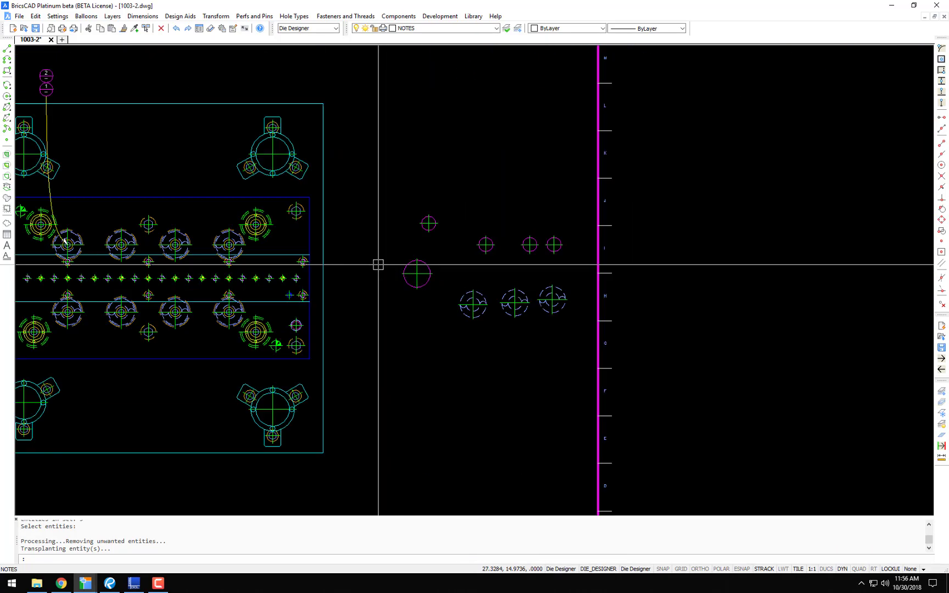
Insert a spot face hole with a 1 inch diameter and 1.25 depth below the large drilled hole
text(sp)
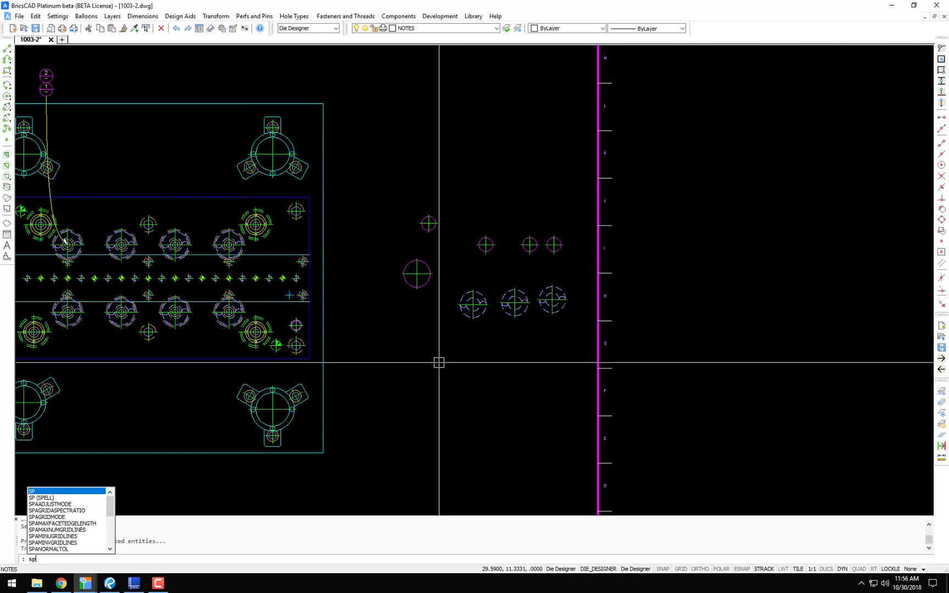
key(Return)
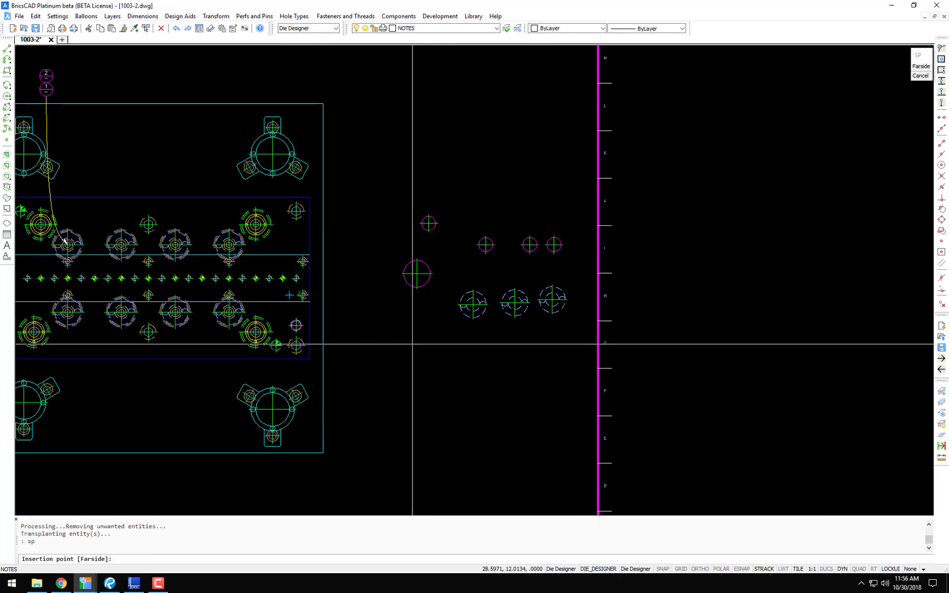
scroll(403, 330, up, 2)
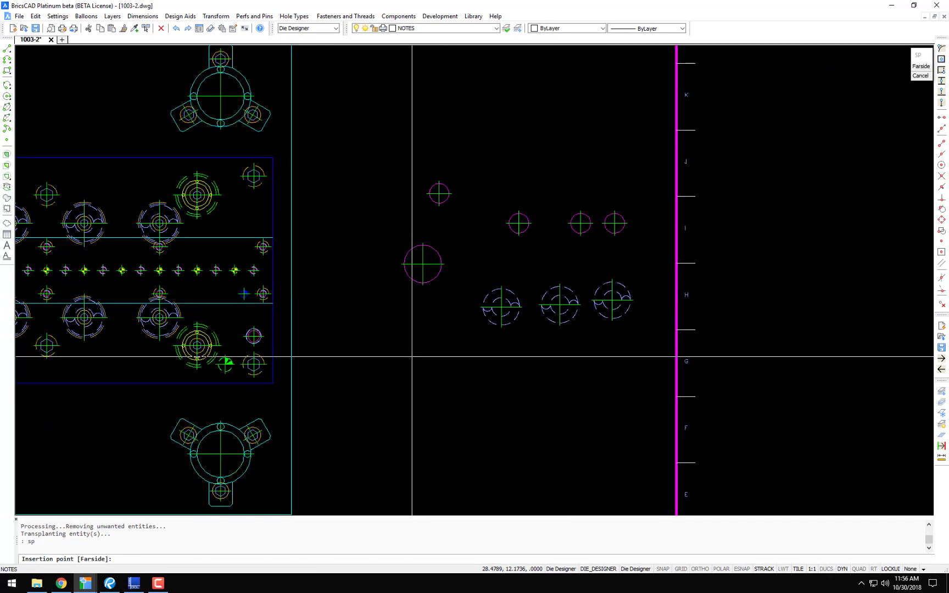
click(412, 356)
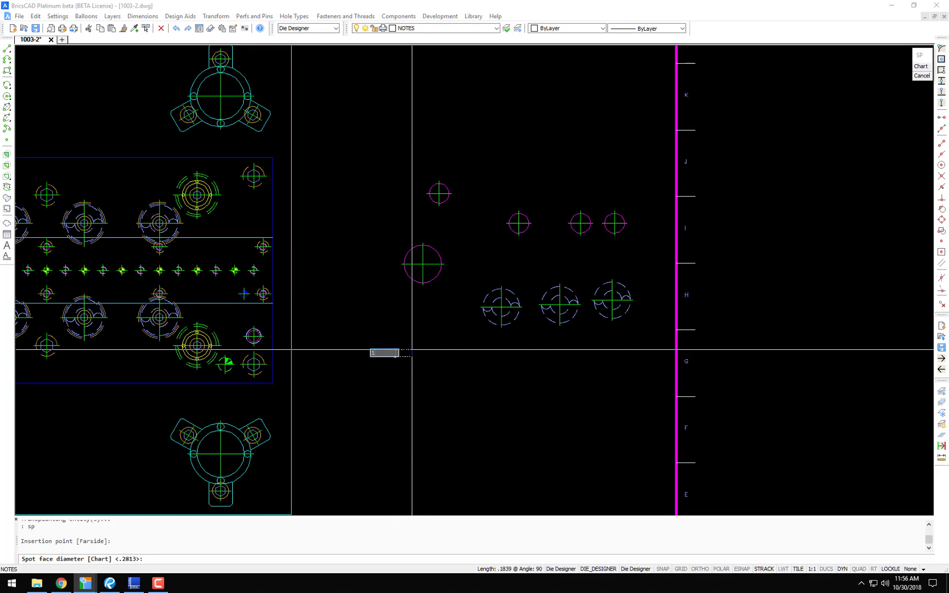
key(Return)
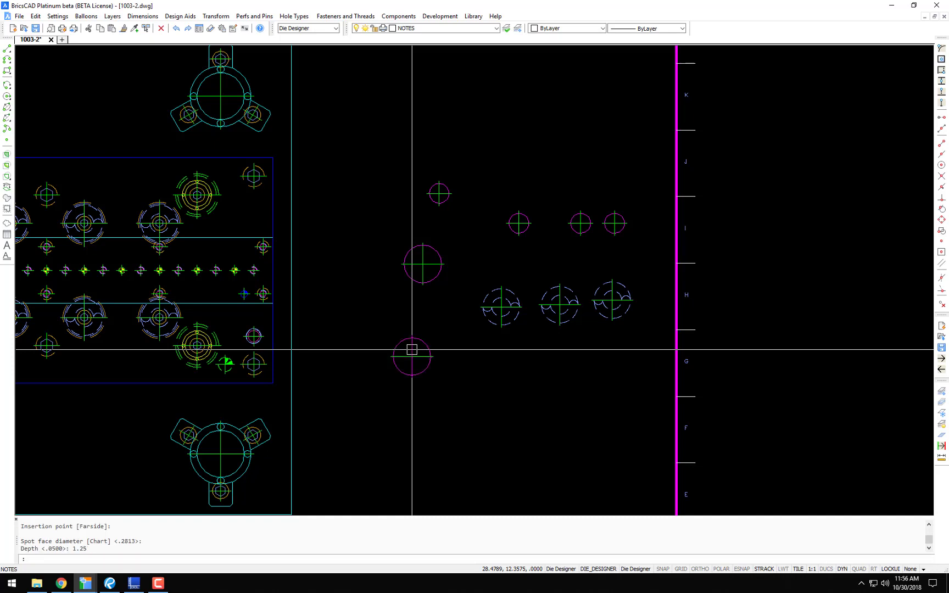
Replace all three springs of the lower copied row with the new spot face hole using Search and Replace
middle_drag(462, 358, 410, 343)
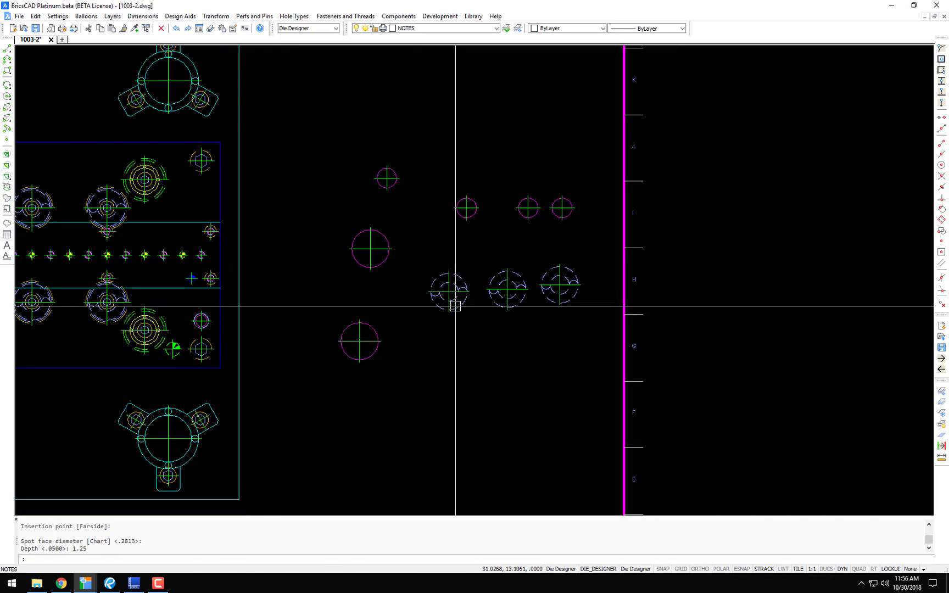
text(r)
key(Return)
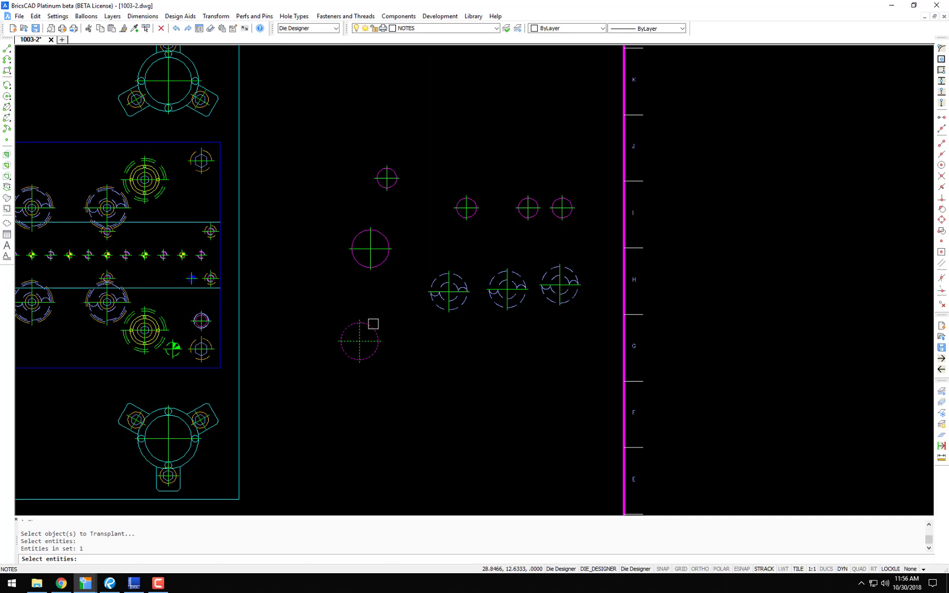
key(Return)
click(373, 339)
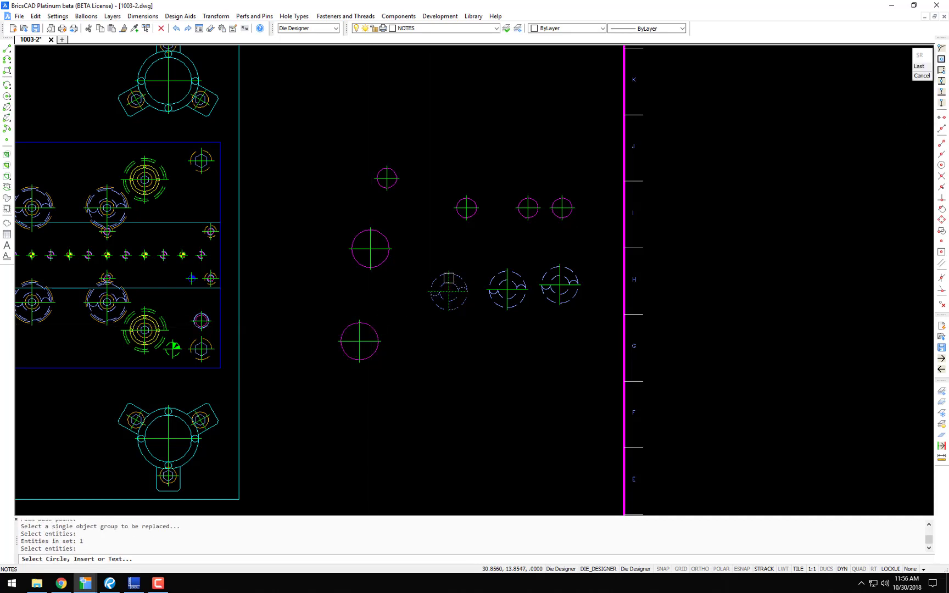
click(569, 257)
click(436, 314)
key(Return)
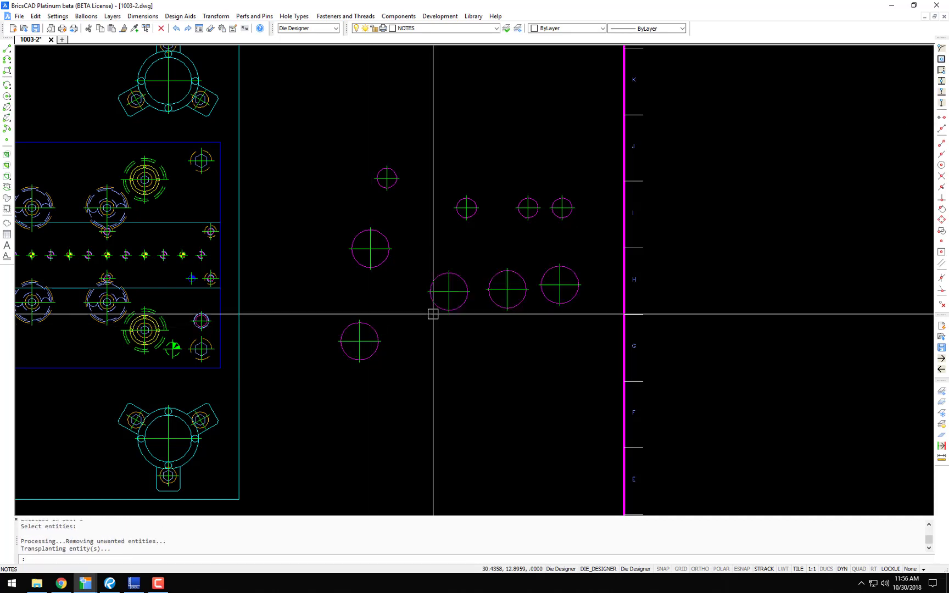
Erase the source spot face hole below the large drilled hole
text(e)
key(Return)
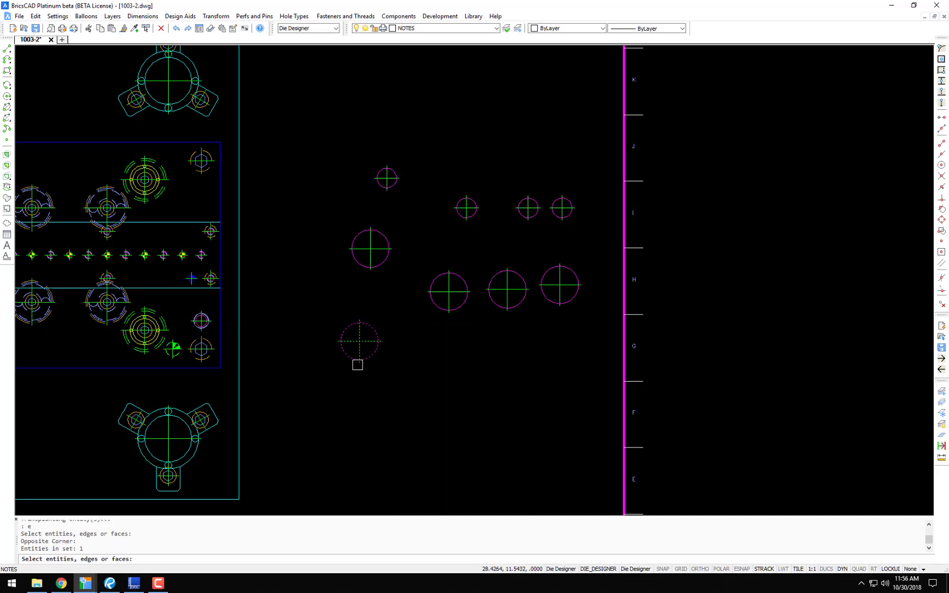
key(Return)
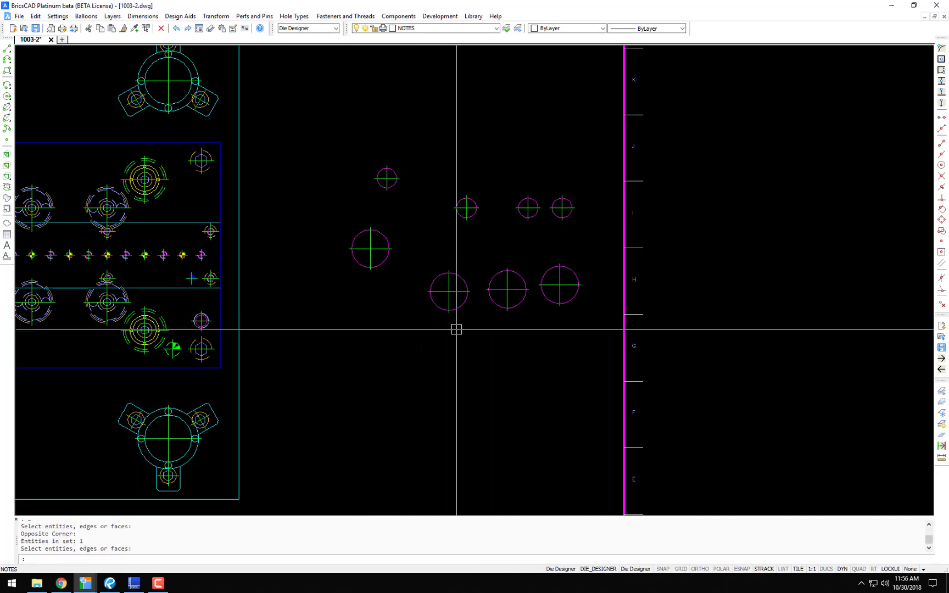
click(240, 402)
middle_drag(435, 334, 408, 360)
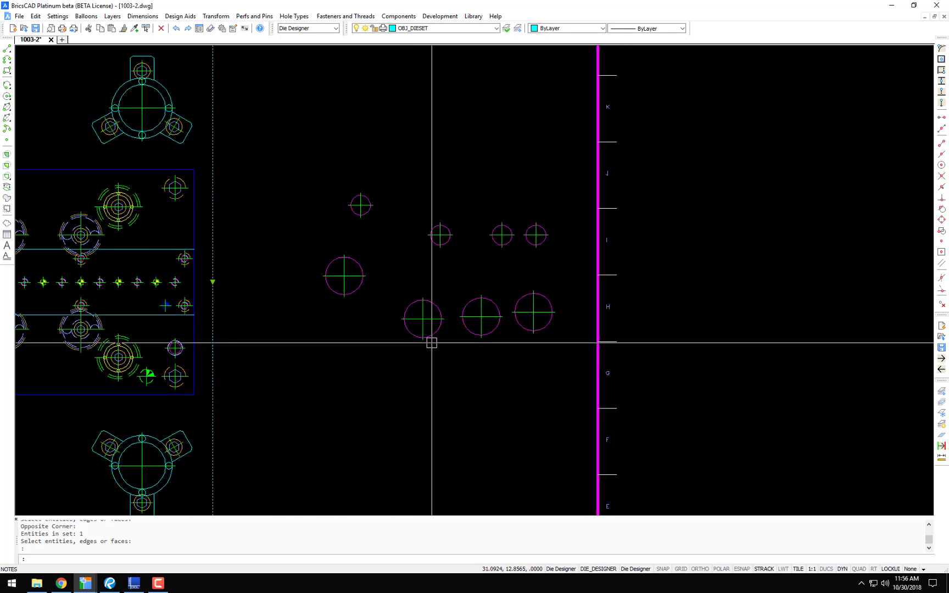
scroll(453, 351, up, 2)
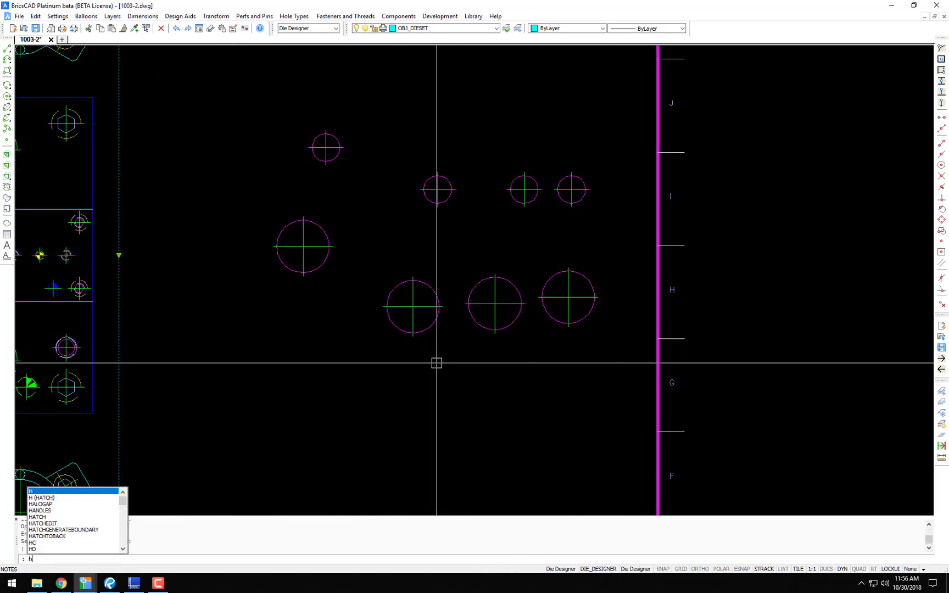
key(Escape)
key(Escape)
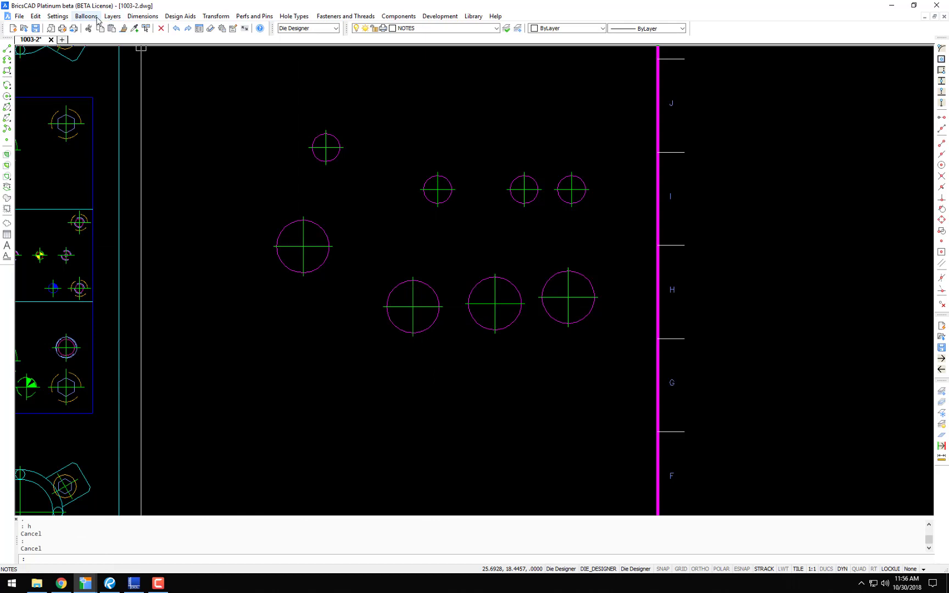
Create a Hole Table for the selected loose holes beside the die set and place the hole data below the spot face row
click(132, 18)
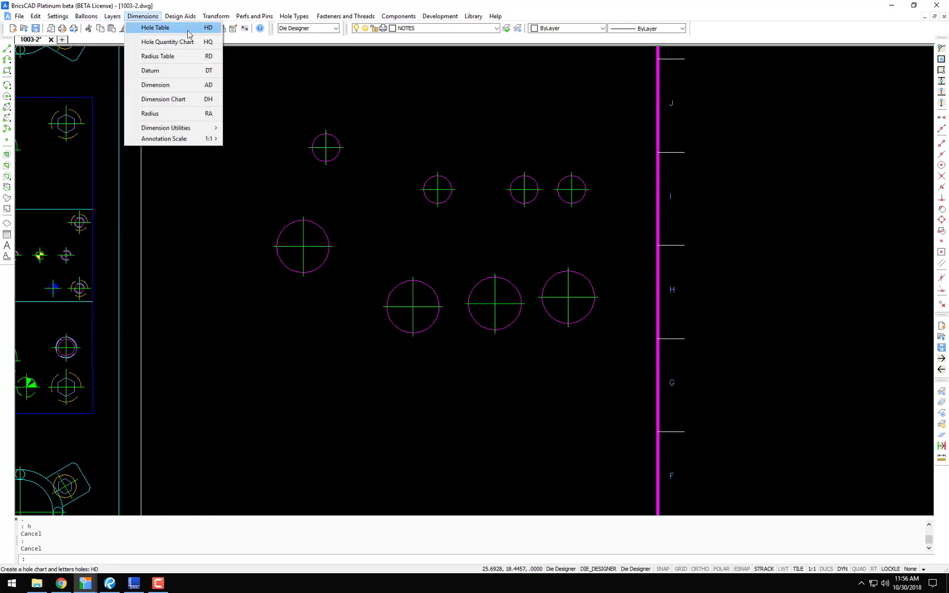
click(207, 29)
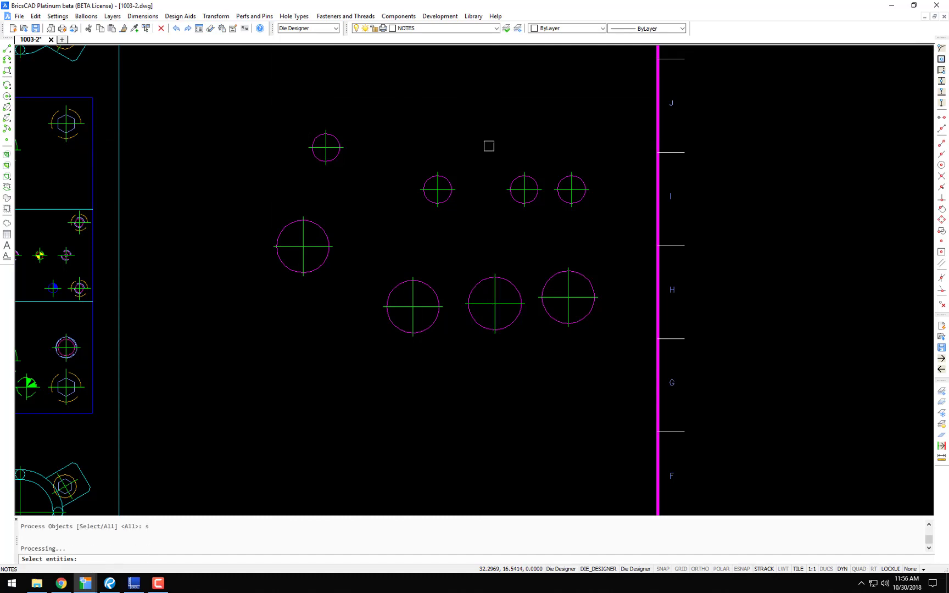
click(276, 358)
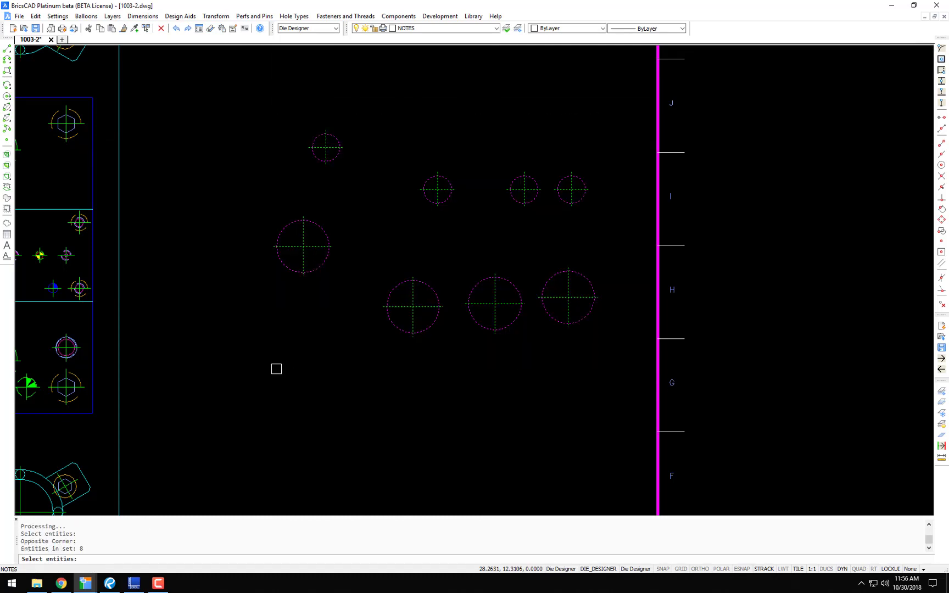
key(Return)
click(390, 371)
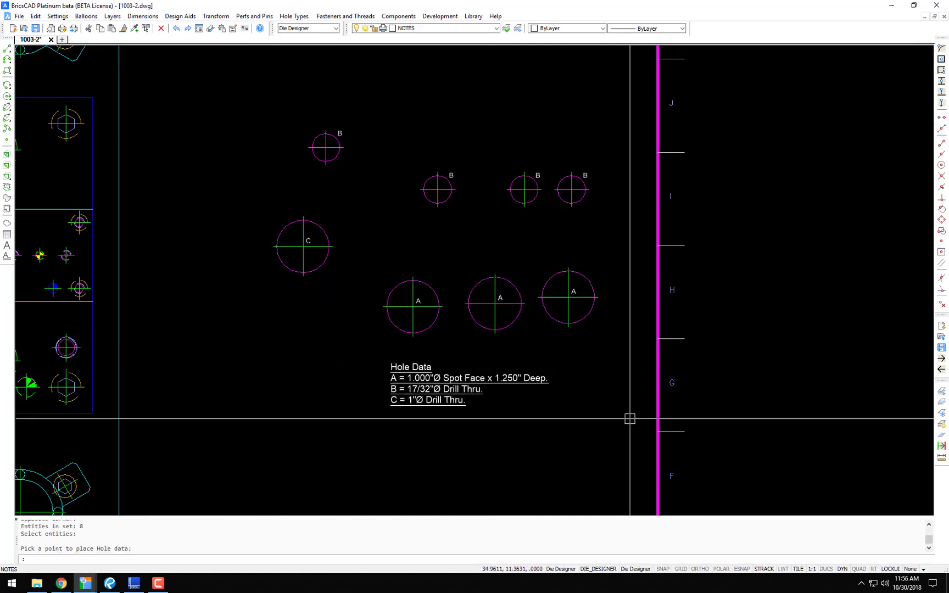
Examine the hole letters and the hole data descriptions, comparing them with the springs in the die set plan view
scroll(621, 414, up, 2)
scroll(553, 289, down, 2)
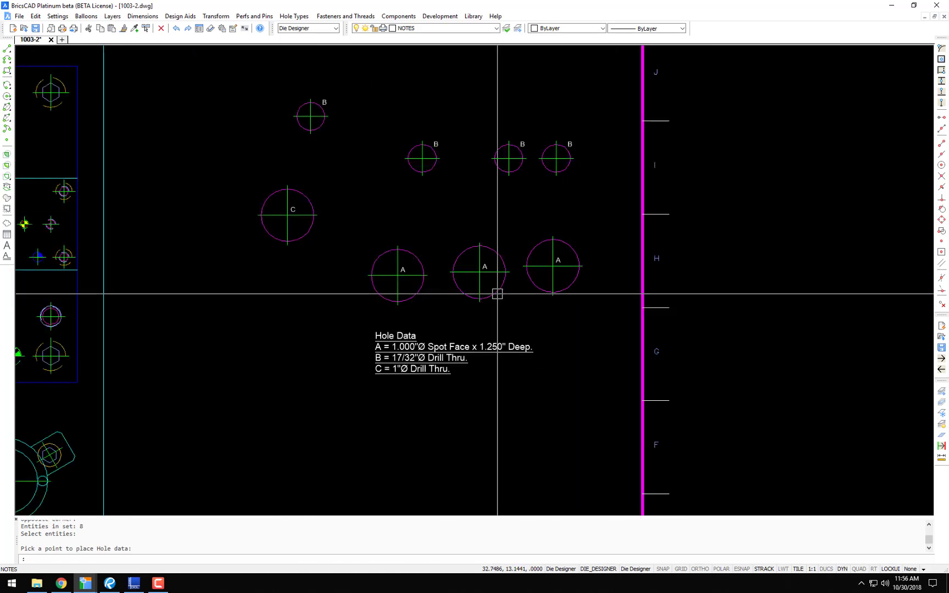
scroll(447, 322, up, 3)
mouse_move(382, 244)
middle_down()
mouse_move(409, 288)
mouse_move(402, 277)
middle_up()
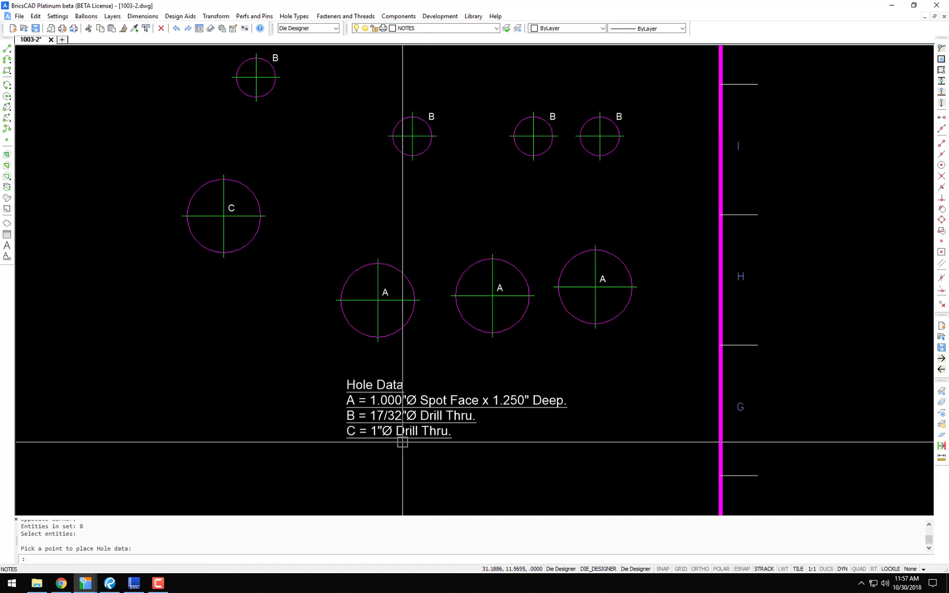
scroll(405, 443, down, 5)
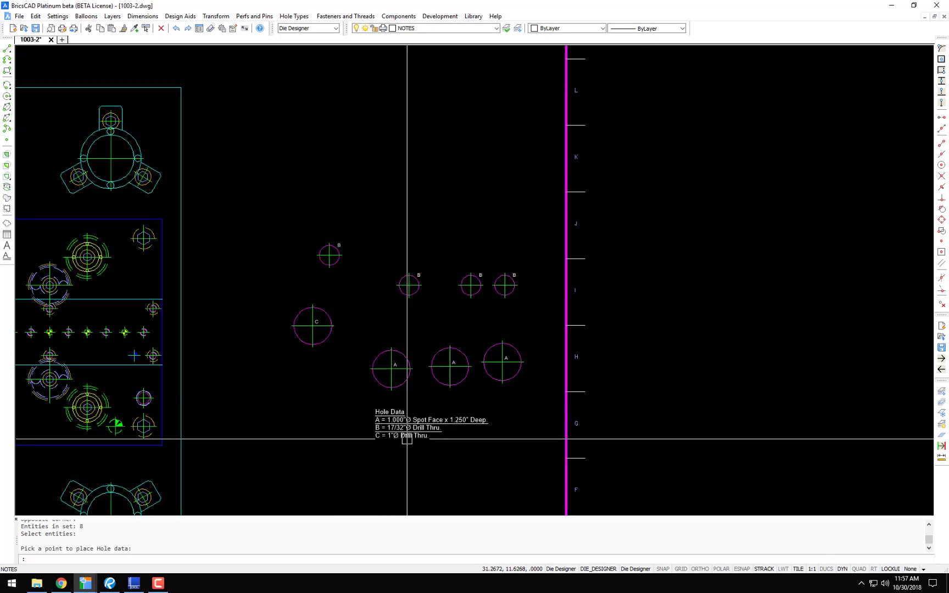
scroll(408, 349, up, 2)
middle_drag(408, 350, 509, 341)
mouse_move(419, 324)
middle_down()
mouse_move(514, 324)
mouse_move(504, 329)
middle_up()
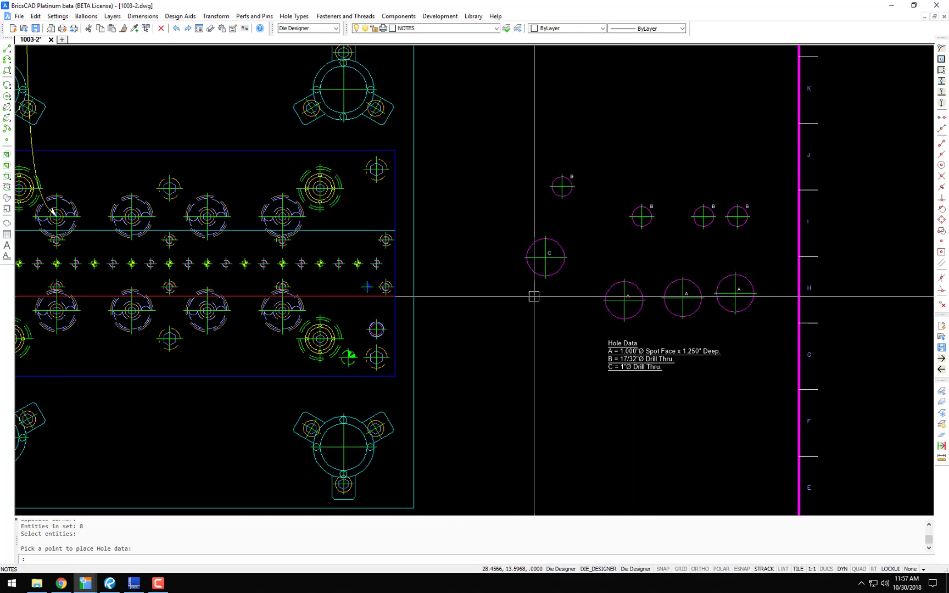
scroll(471, 311, down, 1)
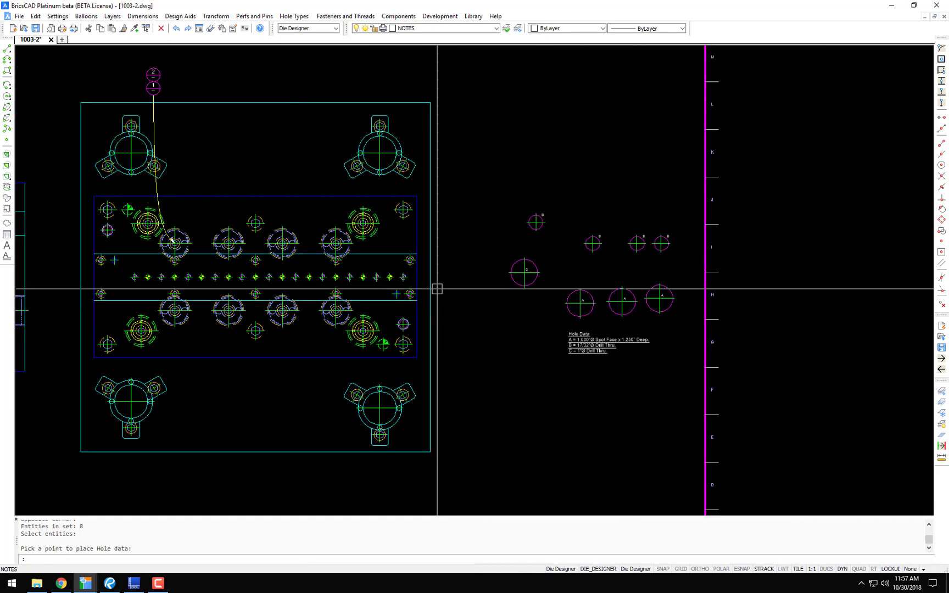
middle_drag(661, 282, 506, 287)
scroll(492, 272, up, 3)
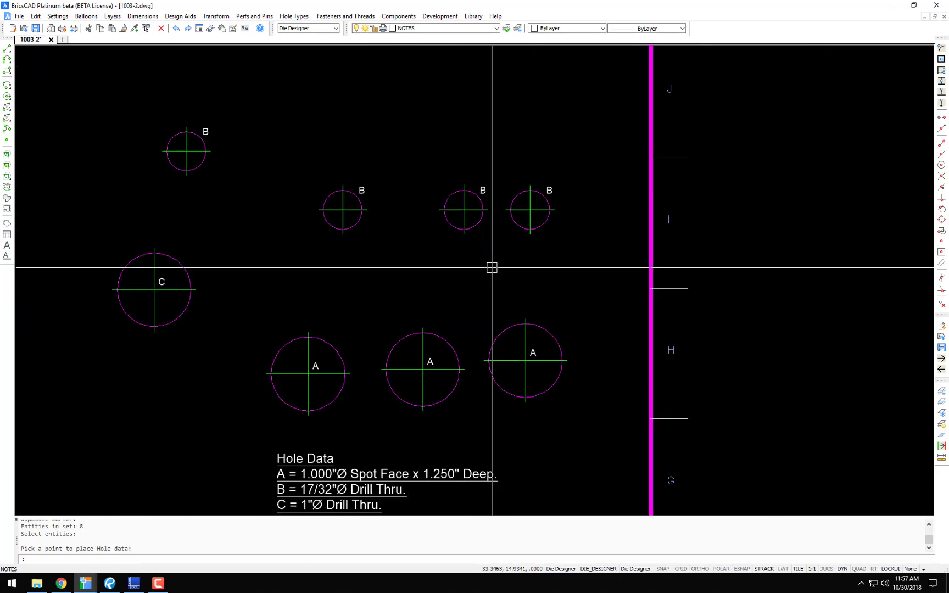
scroll(493, 272, down, 3)
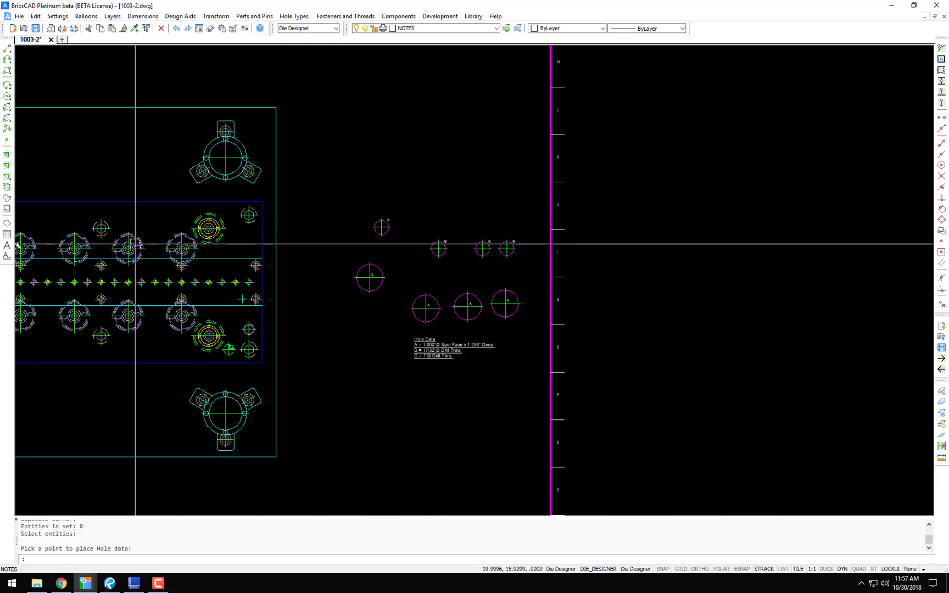
middle_drag(133, 245, 286, 255)
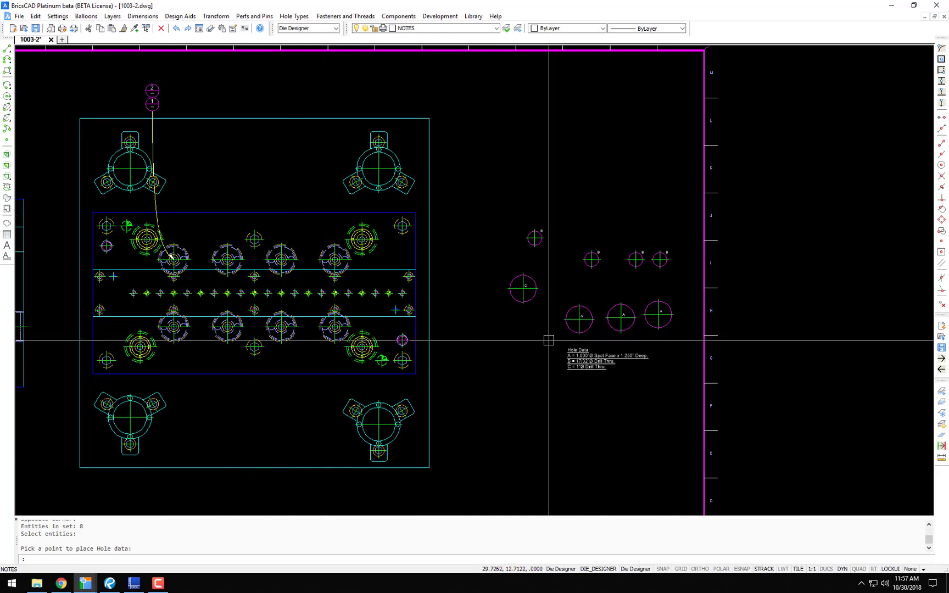
mouse_move(549, 340)
middle_down()
mouse_move(470, 338)
mouse_move(607, 322)
middle_up()
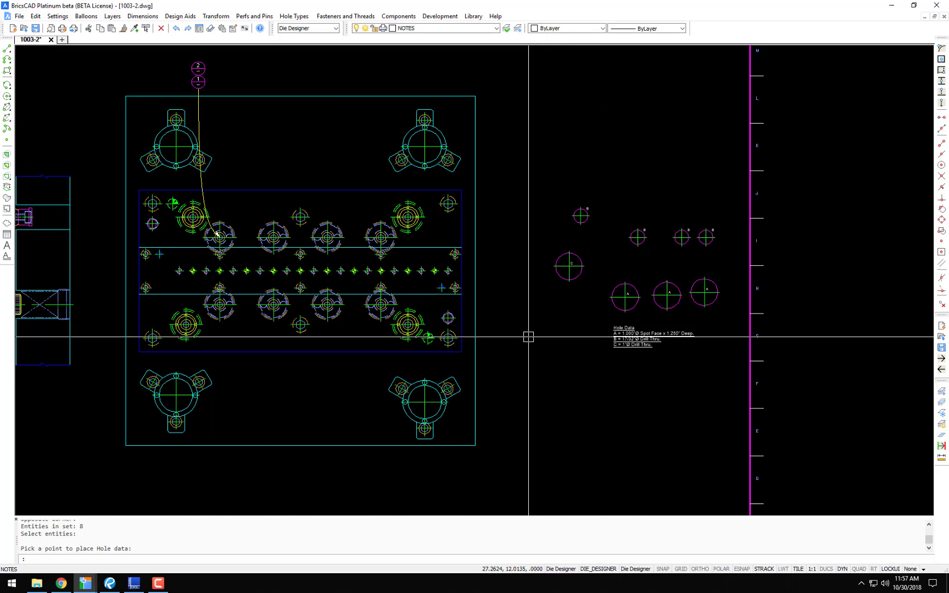
Zoom to the drawing extents to view the whole sheet
key(Return)
text(e)
key(Return)
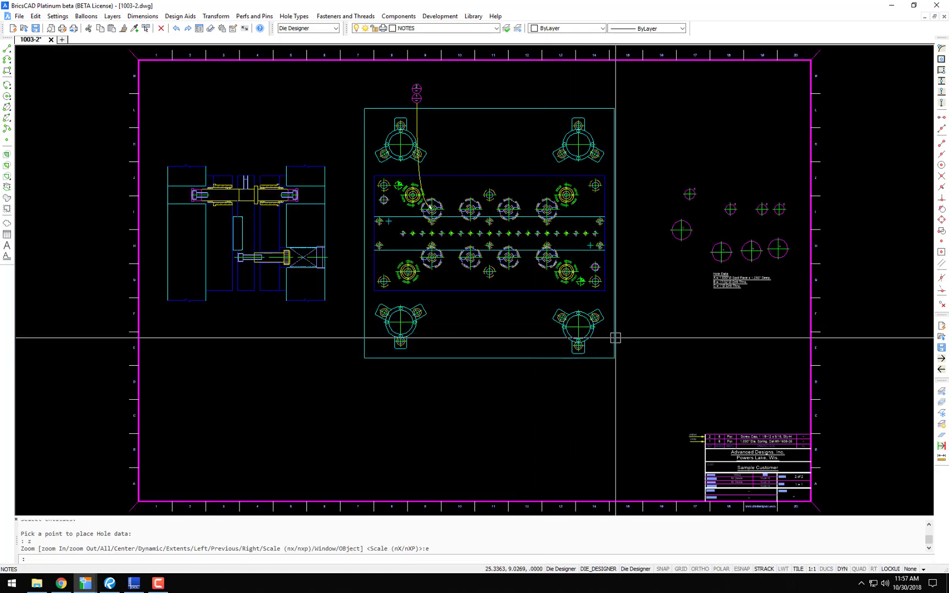
mouse_move(676, 331)
middle_down()
mouse_move(531, 318)
mouse_move(620, 336)
mouse_move(606, 328)
middle_up()
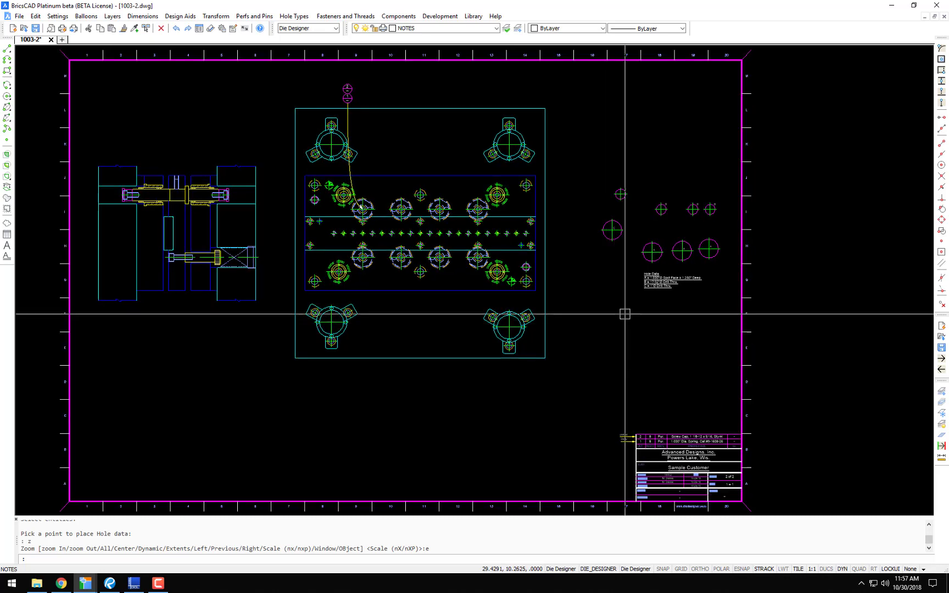